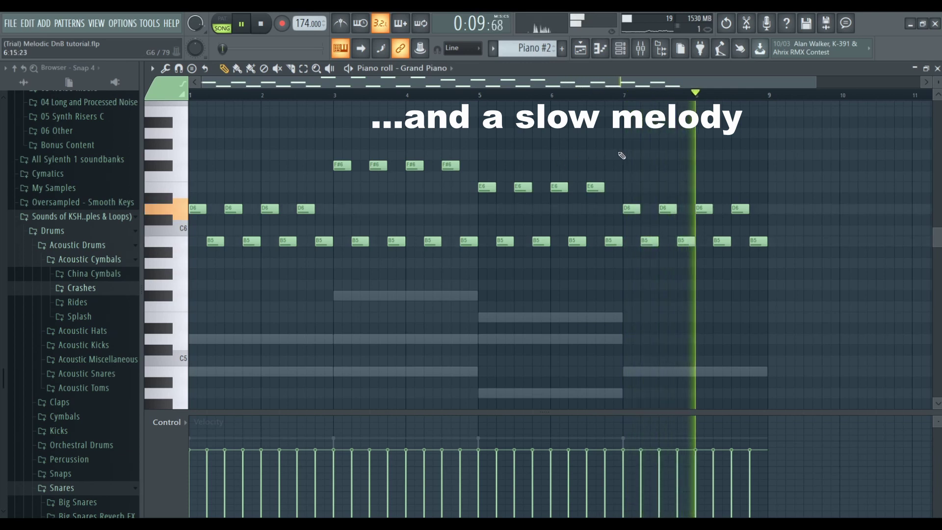
Open the Verse Bass pattern in the piano roll and view its bass notes from bar 1
{"action": "key", "text": "space"}
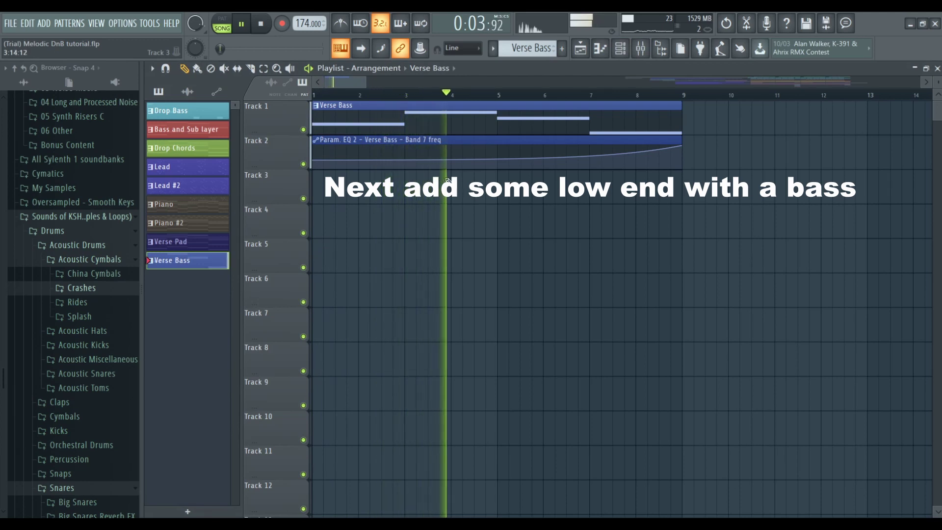
{"action": "double_click", "coordinate": [512, 113]}
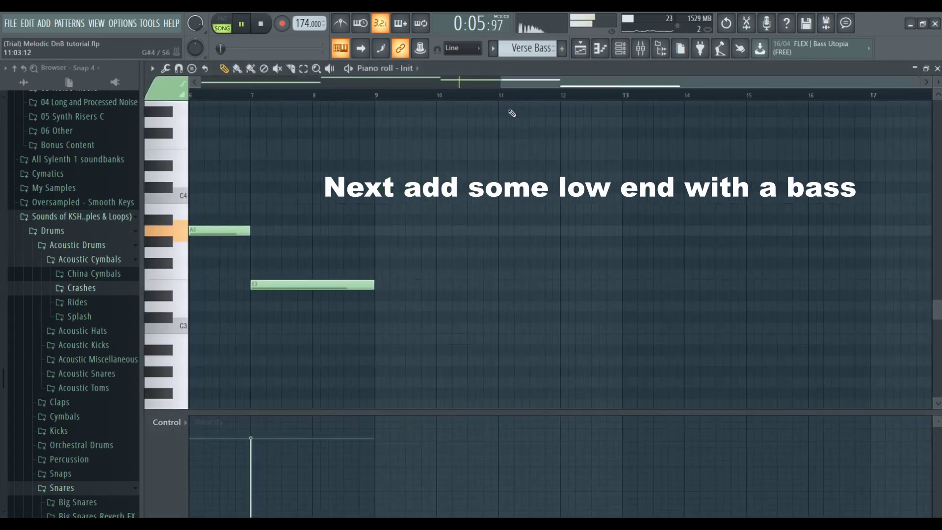
{"action": "left_click_drag", "start_coordinate": [514, 85], "coordinate": [208, 92]}
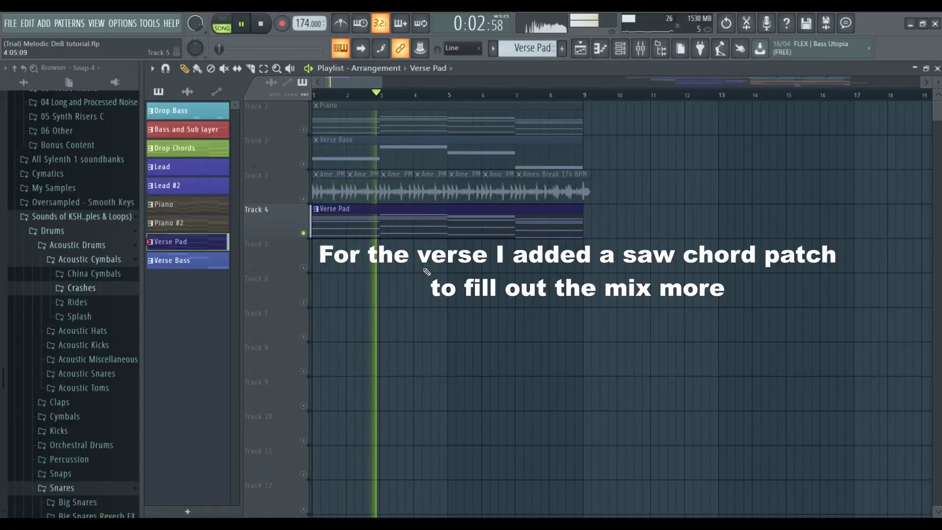
Show the channel rack, view the Sylenth1 patch of the PAD 2 channel, and close it again
{"action": "left_click", "coordinate": [620, 48]}
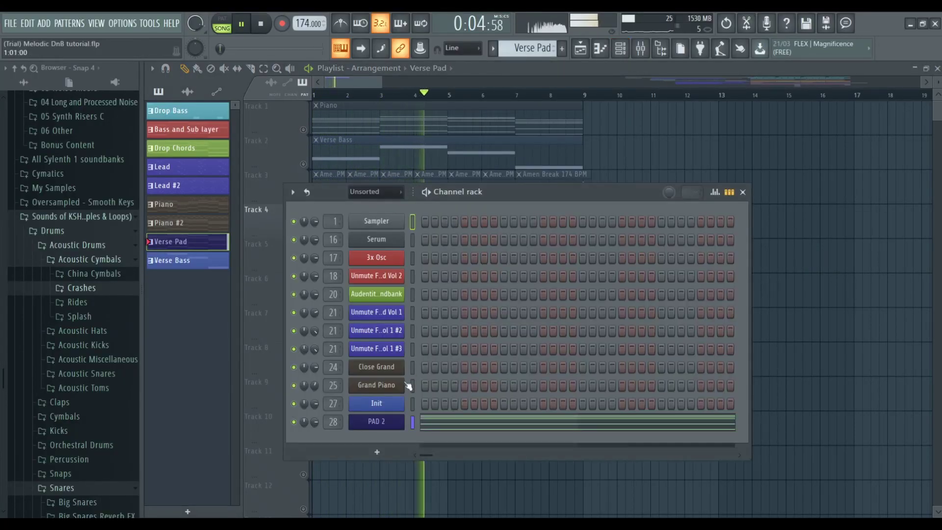
{"action": "left_click", "coordinate": [392, 424]}
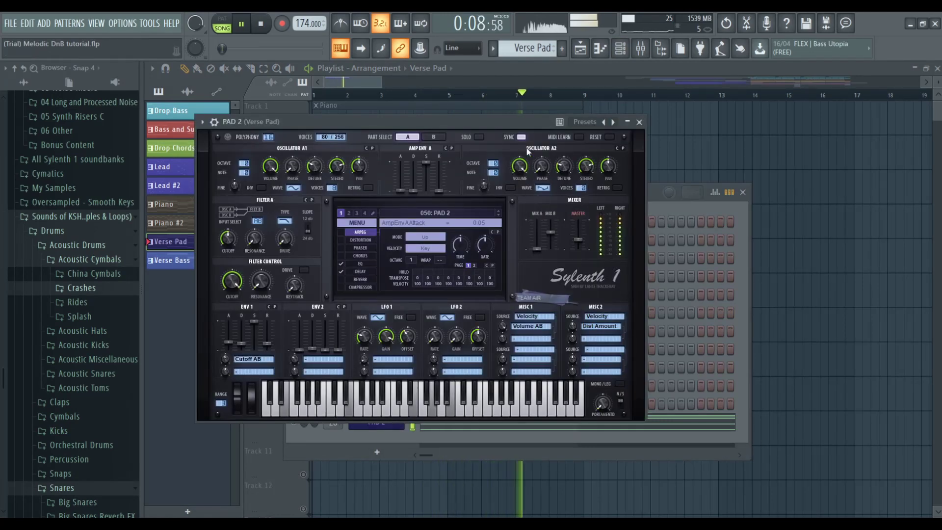
{"action": "left_click", "coordinate": [639, 122]}
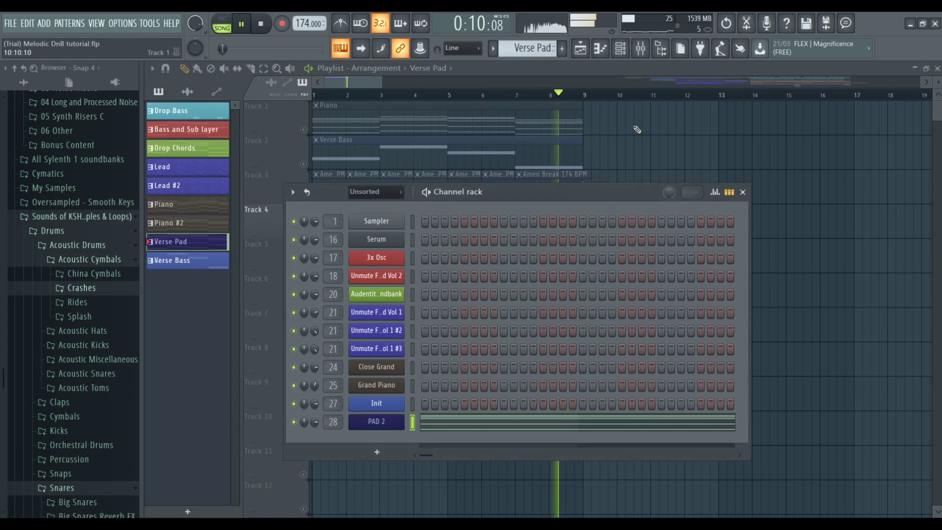
{"action": "left_click", "coordinate": [520, 72]}
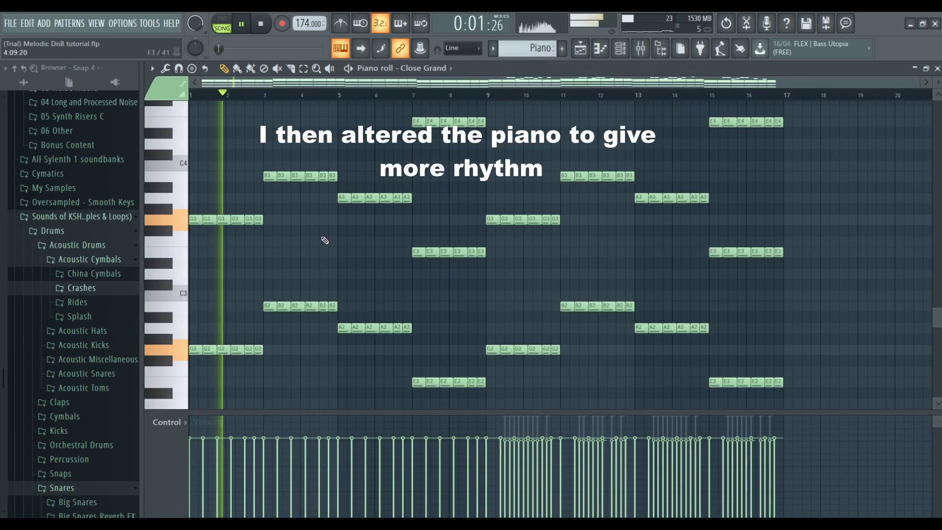
Examine the rhythmic chord notes of the Piano pattern in the piano roll, and play the verse instruments together
{"action": "scroll", "coordinate": [324, 239], "scroll_direction": "up", "scroll_amount": 6}
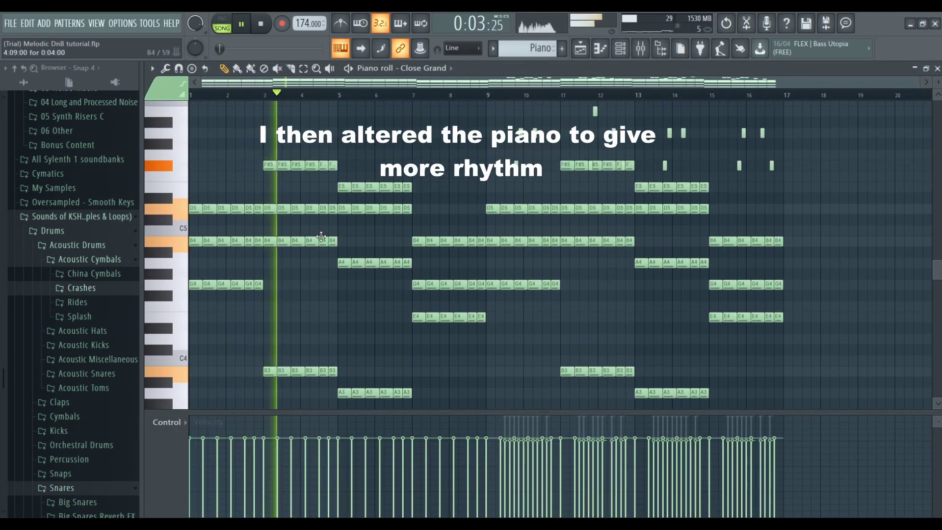
{"action": "scroll", "coordinate": [498, 242], "scroll_direction": "down", "scroll_amount": 2}
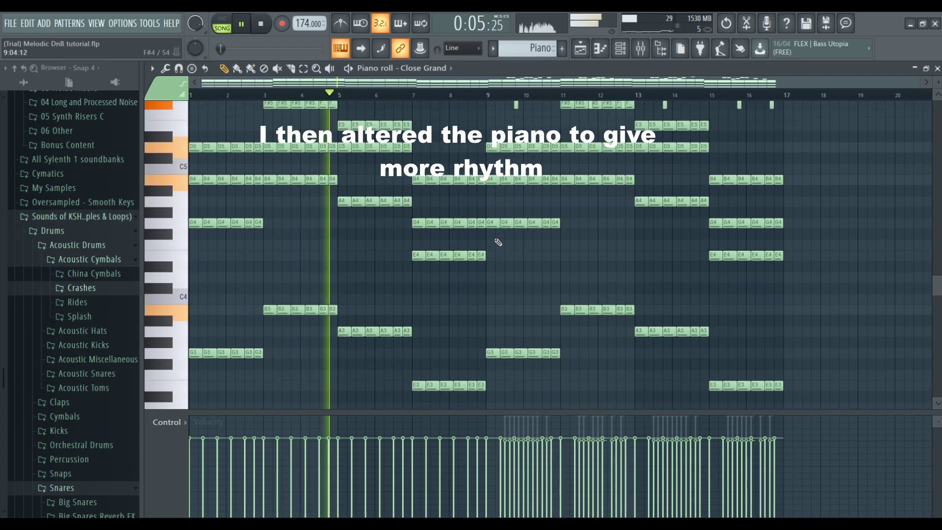
{"action": "scroll", "coordinate": [498, 242], "scroll_direction": "down", "scroll_amount": 3}
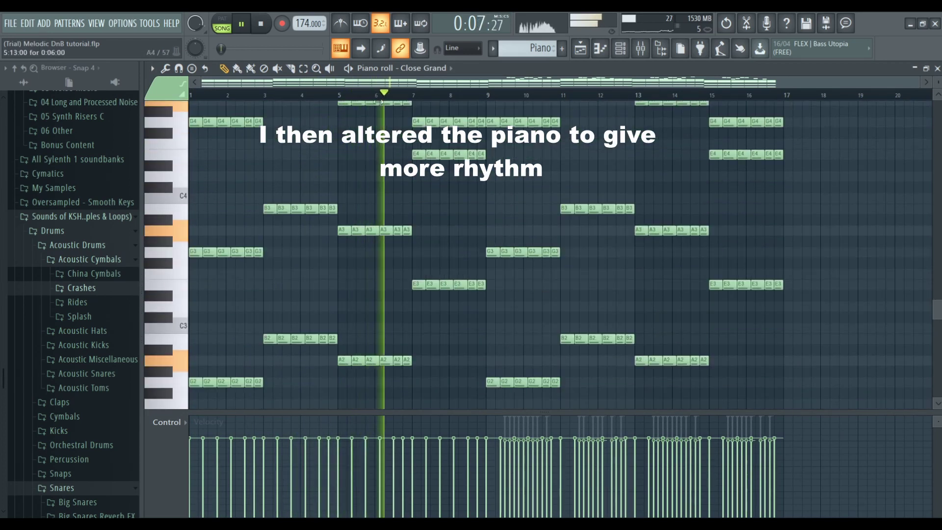
{"action": "scroll", "coordinate": [459, 98], "scroll_direction": "up", "scroll_amount": 4}
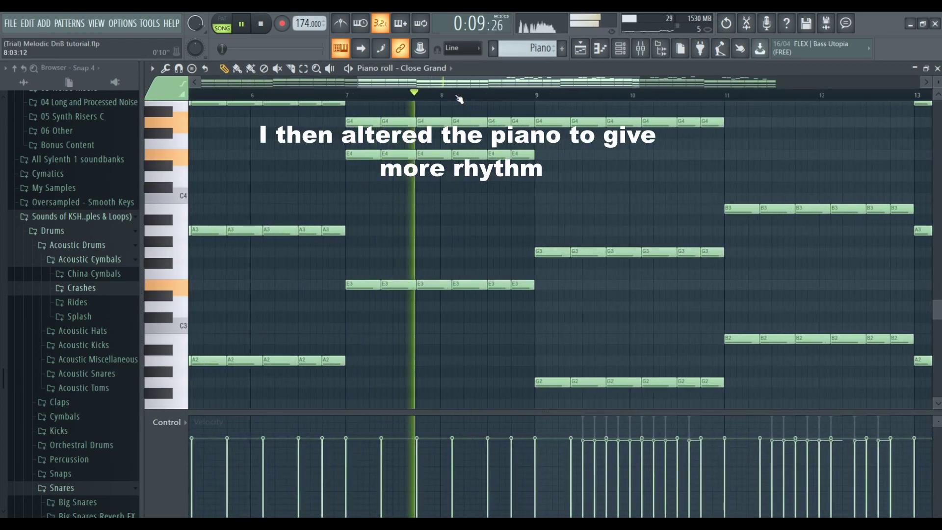
{"action": "scroll", "coordinate": [459, 98], "scroll_direction": "up", "scroll_amount": 2}
{"action": "key", "text": "space"}
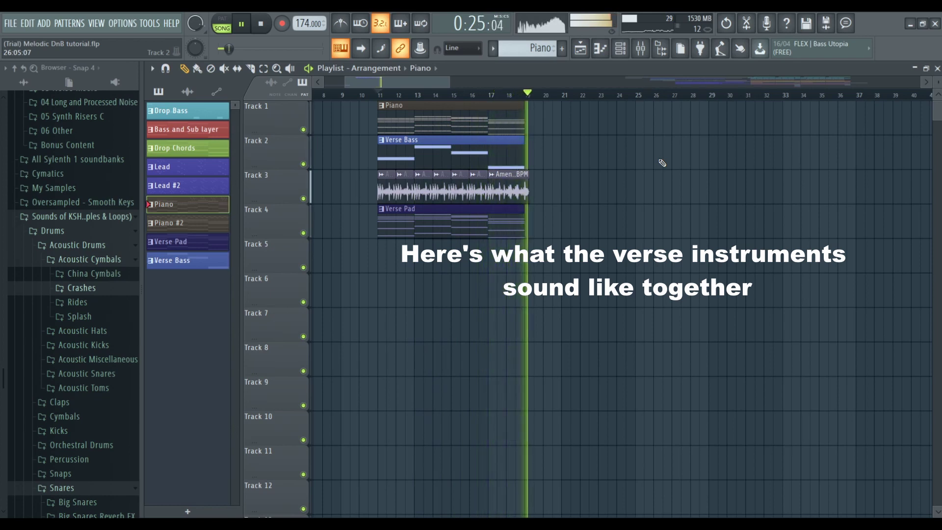
{"action": "key", "text": "space"}
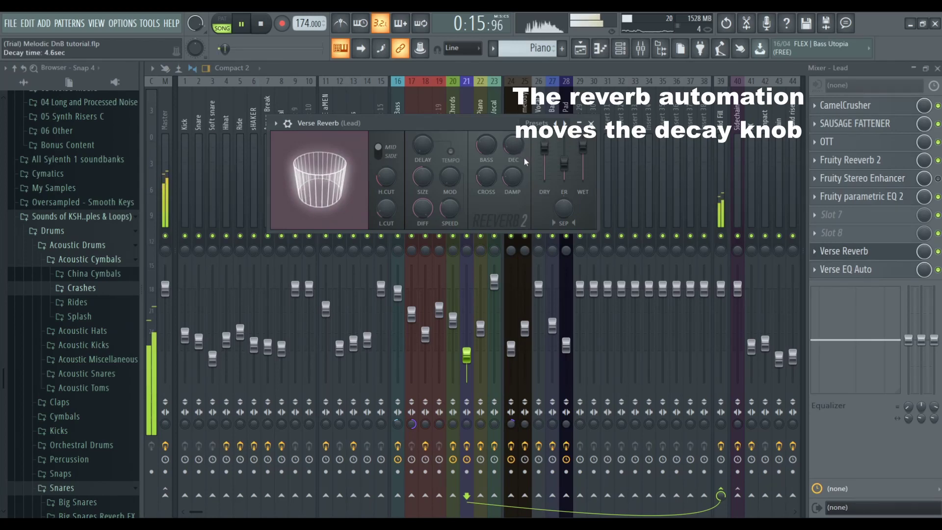
Inspect the low-pass band of Verse EQ Auto on the Lead mixer track during playback, and close the equalizer
{"action": "left_click", "coordinate": [855, 269]}
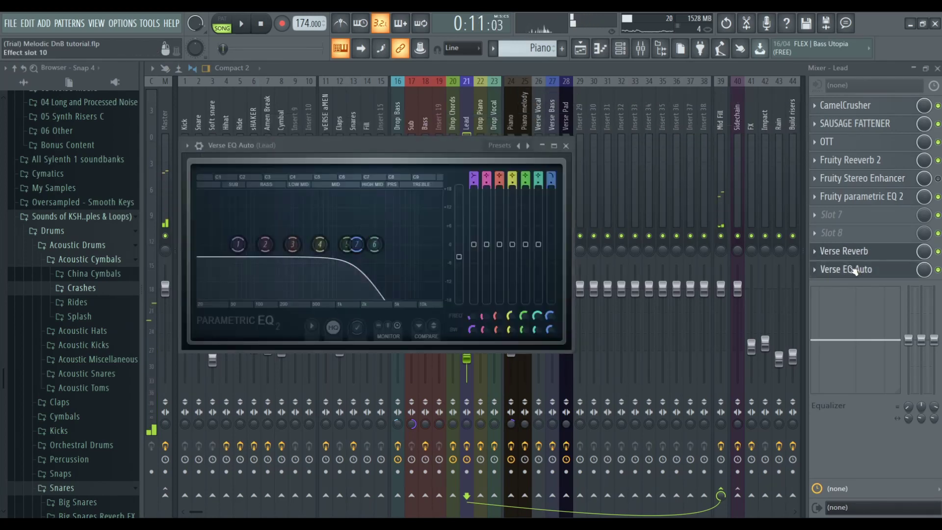
{"action": "key", "text": "space"}
{"action": "left_click_drag", "start_coordinate": [357, 243], "coordinate": [347, 270]}
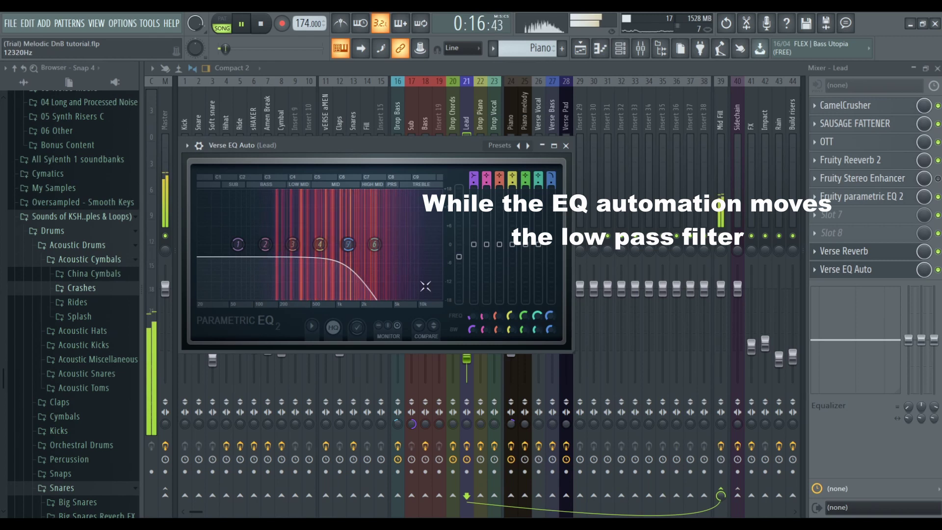
{"action": "left_click", "coordinate": [567, 146]}
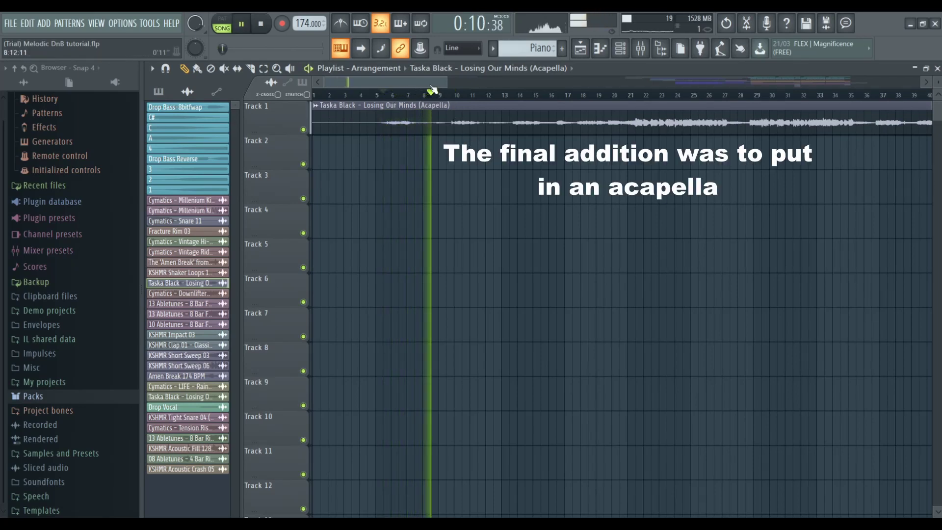
Listen to the Losing Our Minds acapella on Track 1 from about bar 21
{"action": "left_click", "coordinate": [633, 95]}
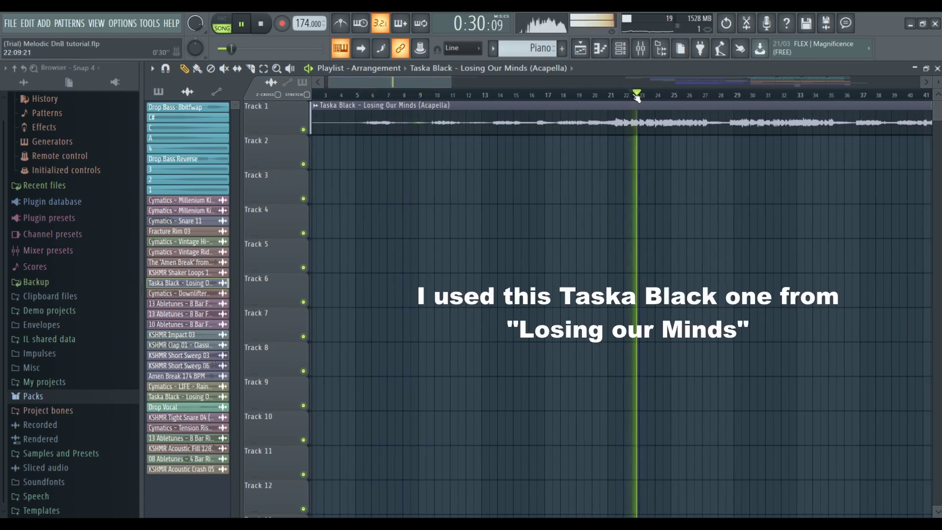
{"action": "scroll", "coordinate": [637, 97], "scroll_direction": "down", "scroll_amount": 1}
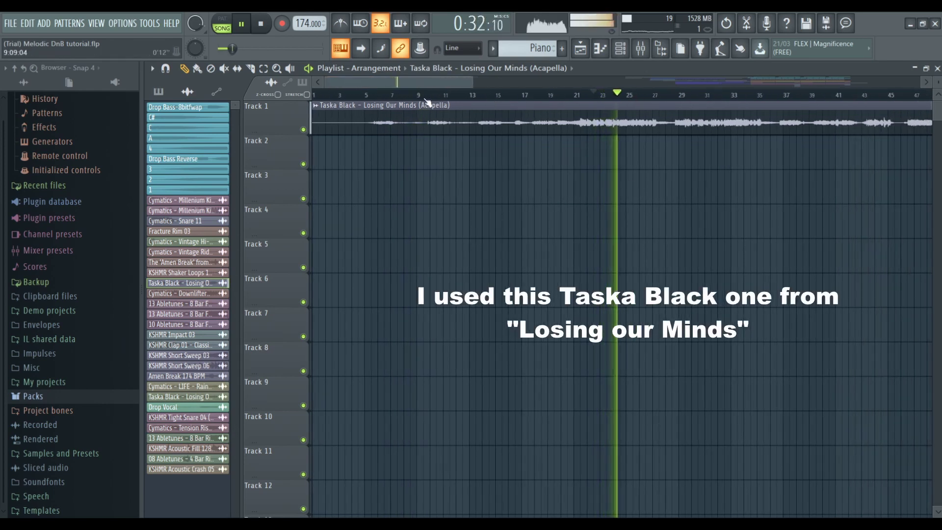
Raise the pitch of the Losing Our Minds acapella clip, and listen to it from about bars 10 and 13
{"action": "key", "text": "space"}
{"action": "double_click", "coordinate": [317, 106]}
{"action": "left_click_drag", "start_coordinate": [464, 191], "coordinate": [464, 174]}
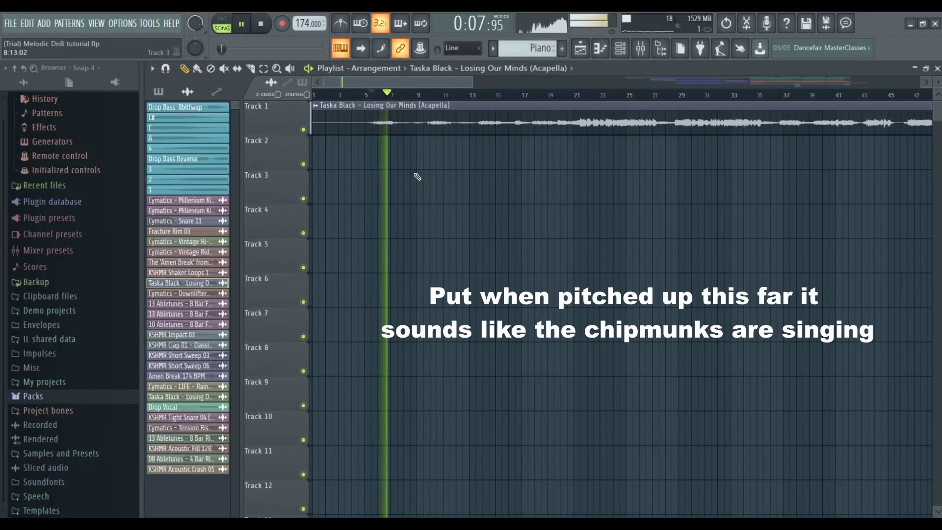
{"action": "left_click", "coordinate": [434, 95]}
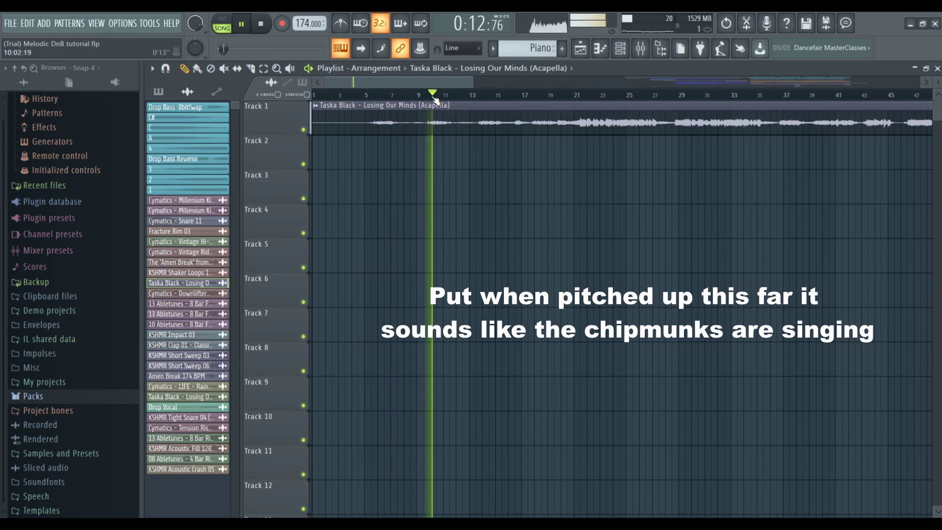
{"action": "left_click", "coordinate": [480, 95]}
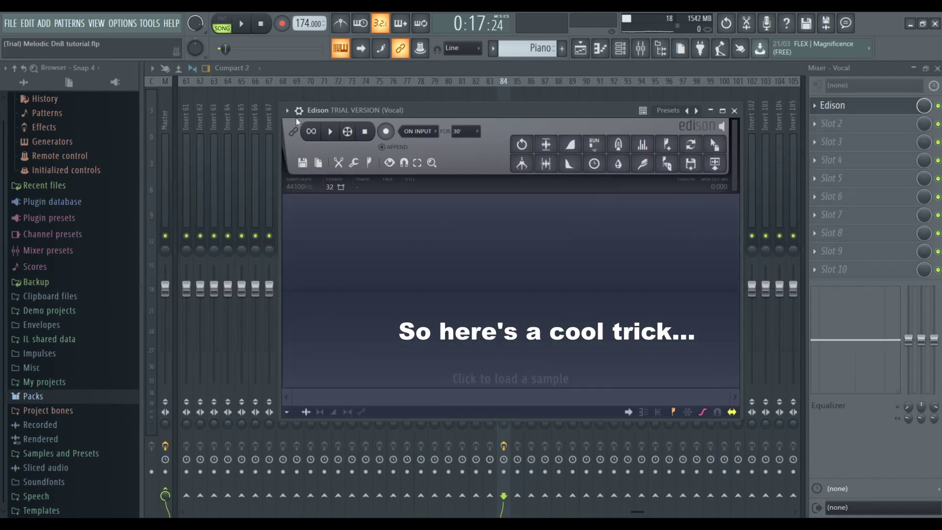
Shift the acapella selection in Edison up 6 semitones, with the formant factor copied from pitch, and send it to the playlist as an audio clip
{"action": "left_click_drag", "start_coordinate": [459, 298], "coordinate": [456, 283]}
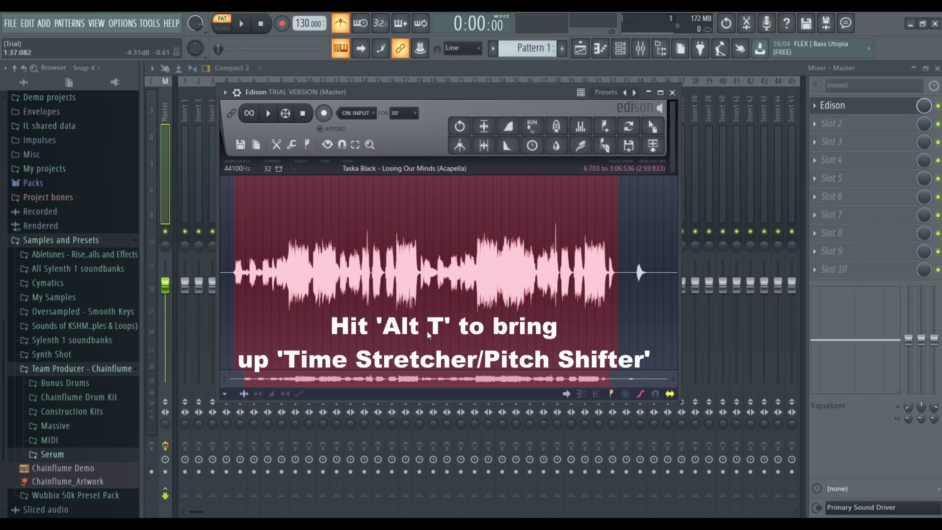
{"action": "key", "text": "alt+t"}
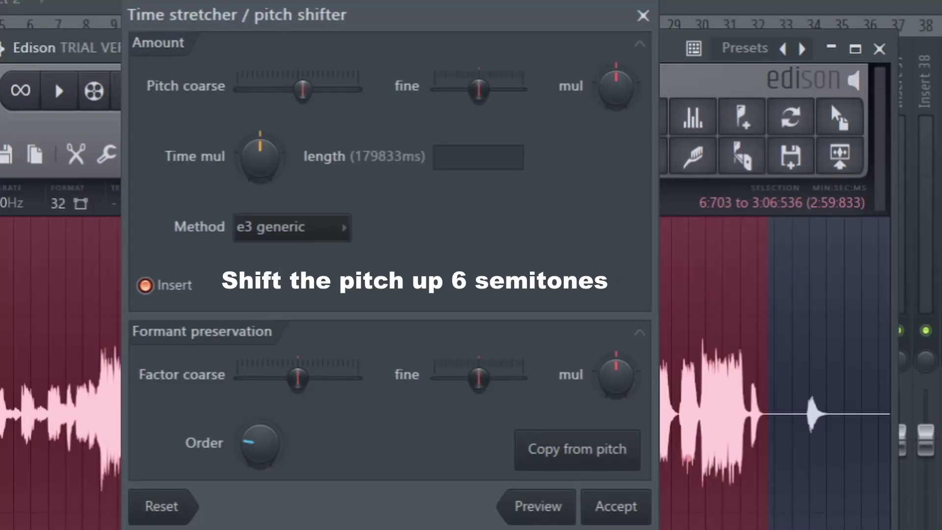
{"action": "left_click_drag", "start_coordinate": [307, 90], "coordinate": [318, 90]}
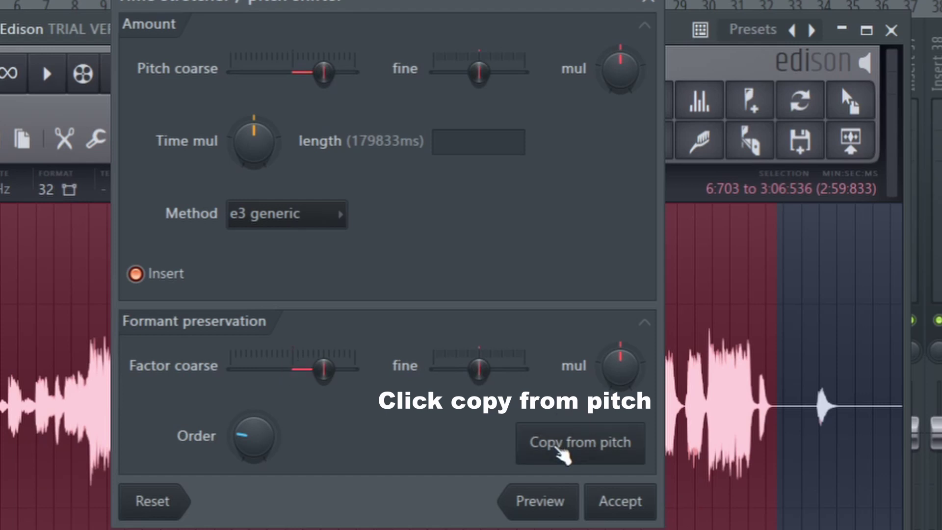
{"action": "left_click", "coordinate": [619, 501]}
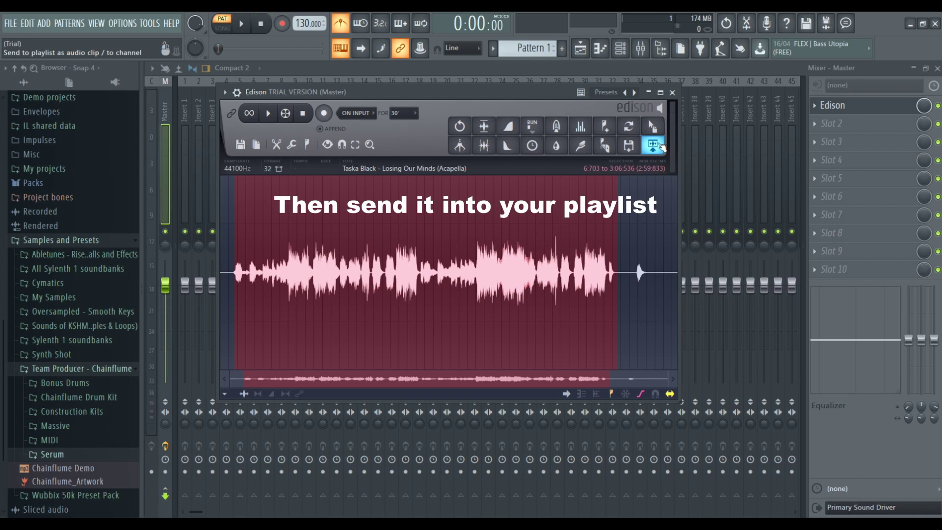
{"action": "left_click", "coordinate": [659, 143]}
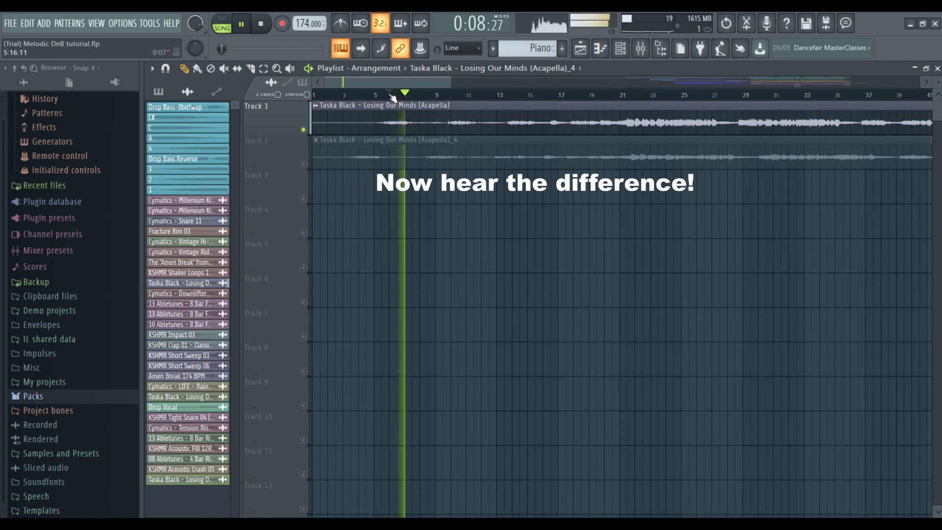
Move the formant-preserved acapella clip on Track 2 later in the playlist, lining its vocals up with the original on Track 1
{"action": "left_click_drag", "start_coordinate": [363, 141], "coordinate": [390, 148]}
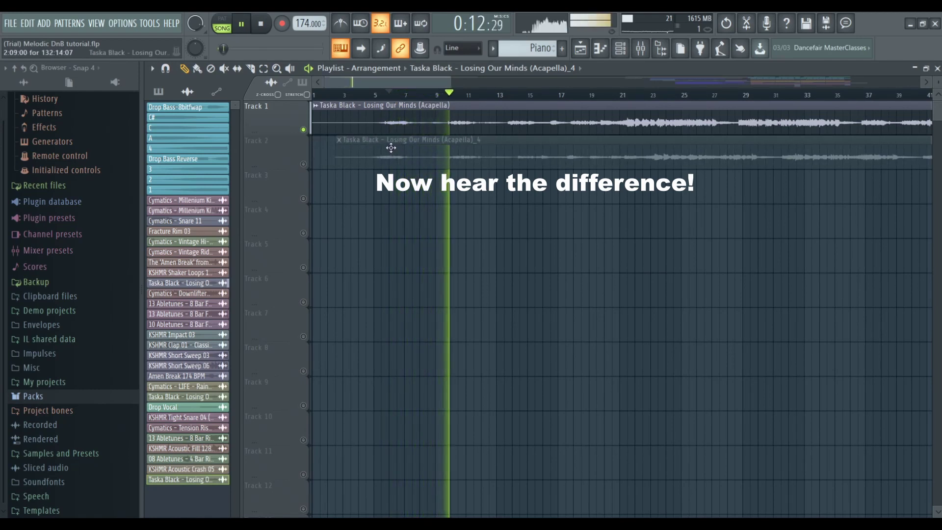
{"action": "key", "text": "space"}
Compare the two acapella versions by soloing Track 2 and Track 1 in turn, and mute the original on Track 1
{"action": "right_click", "coordinate": [304, 164]}
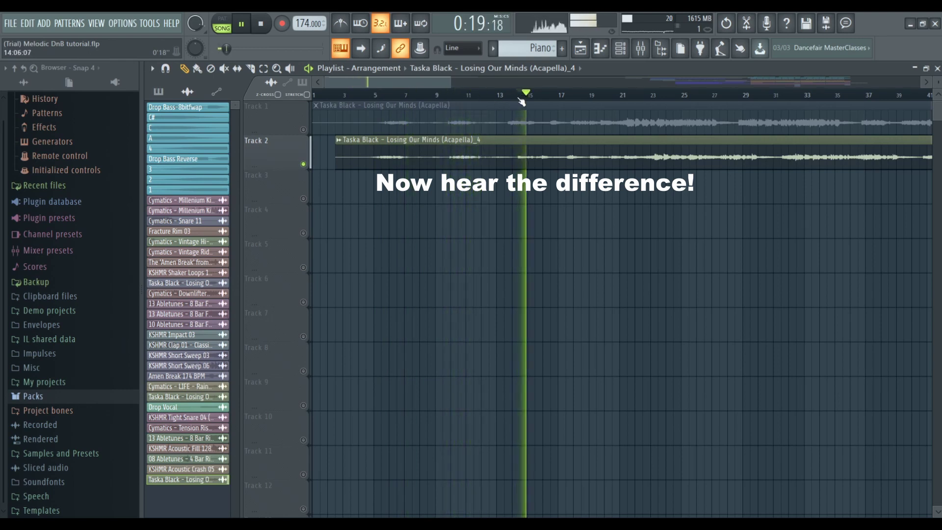
{"action": "right_click", "coordinate": [304, 130]}
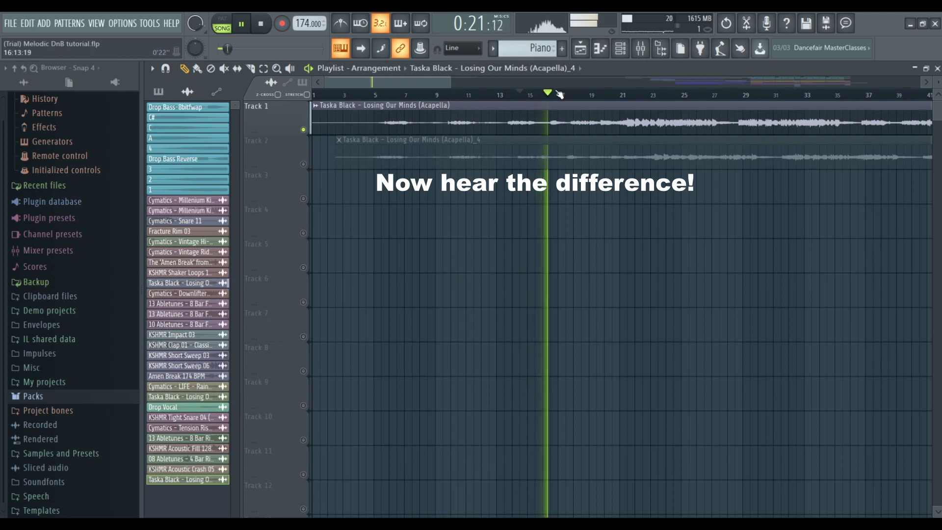
{"action": "right_click", "coordinate": [304, 130]}
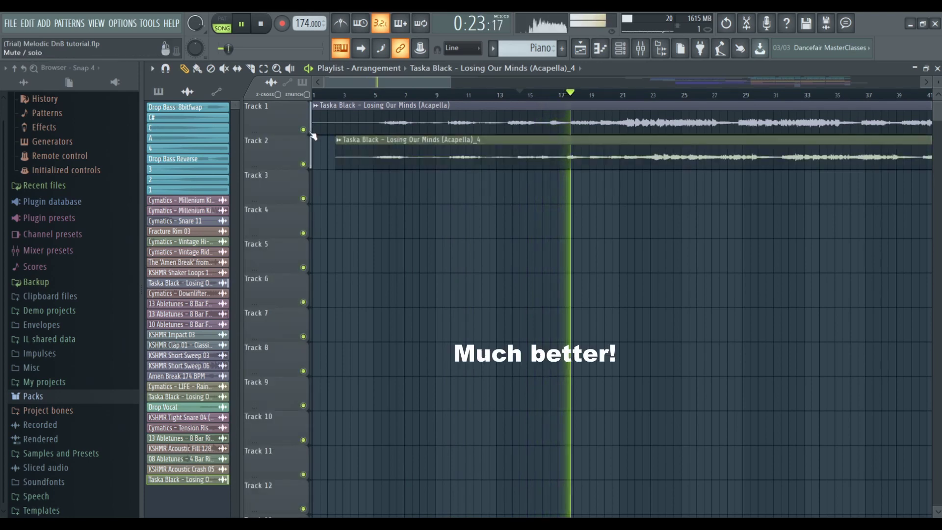
{"action": "left_click", "coordinate": [303, 130]}
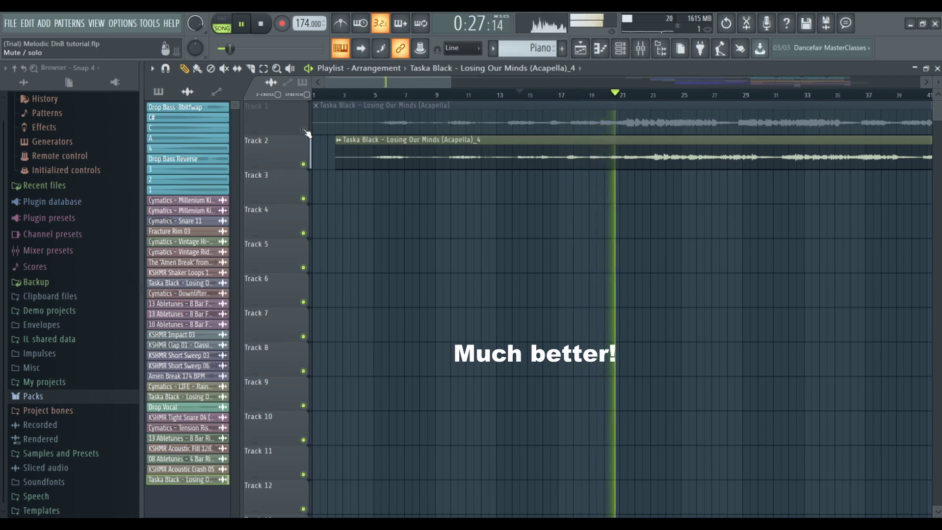
{"action": "key", "text": "space"}
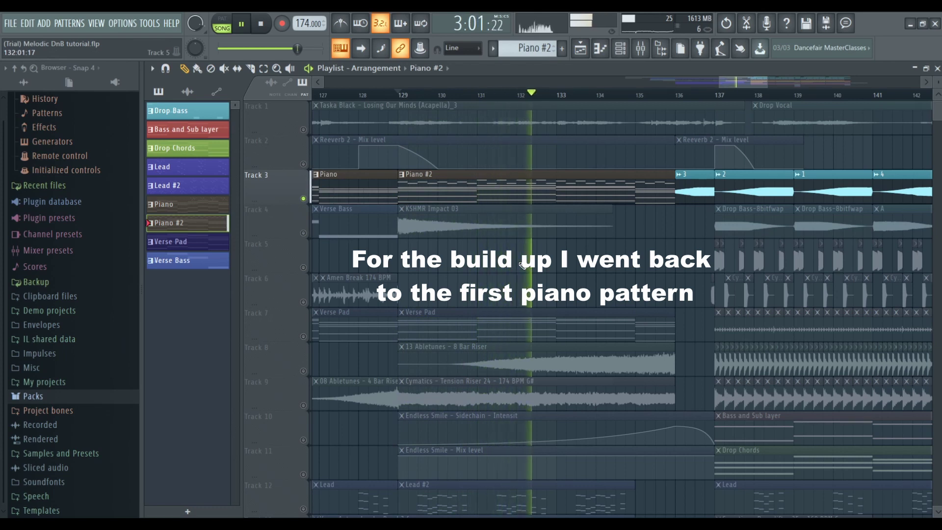
Audition the build-up layers from bar 129, soloing the KSHMR Impact 03 track
{"action": "key", "text": "space"}
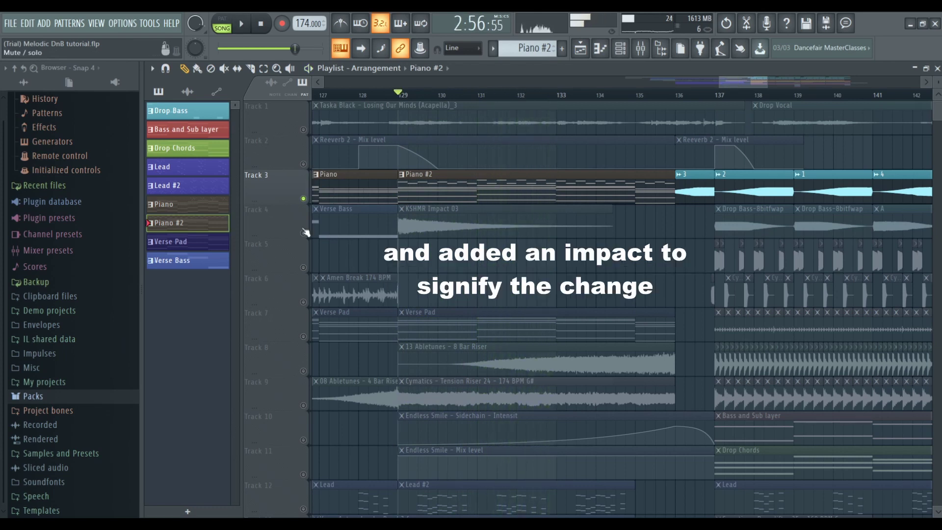
{"action": "right_click", "coordinate": [303, 232]}
{"action": "key", "text": "space"}
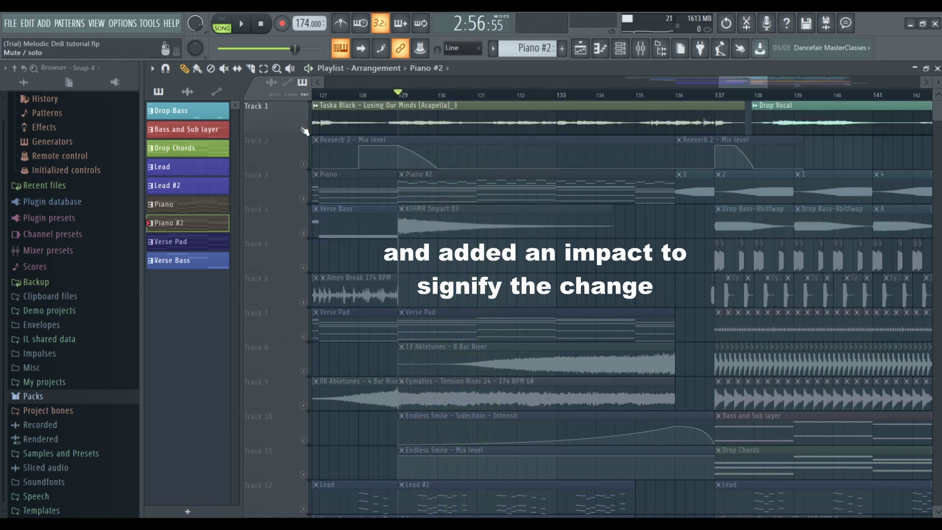
{"action": "key", "text": "space"}
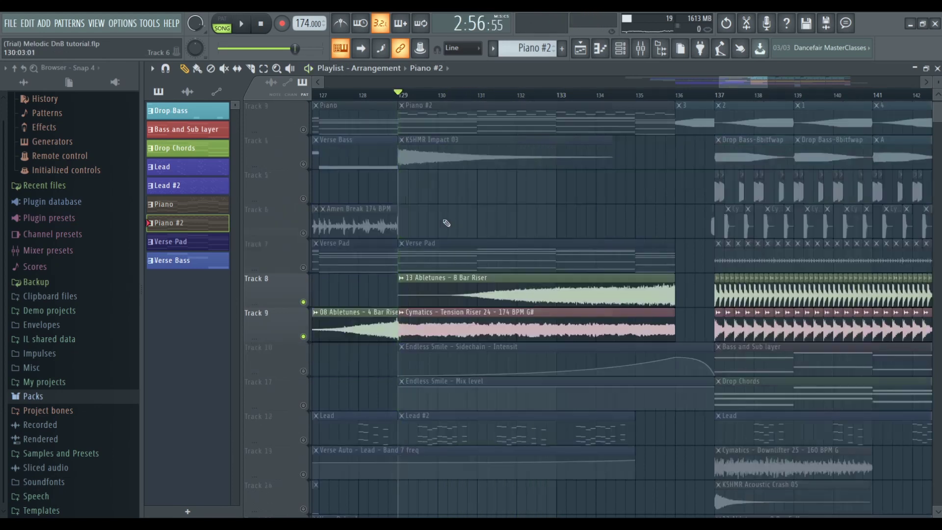
Audition the build-up risers on Tracks 8 and 9 from bar 129, and the Endless Smile effect on the Sidechain mixer track
{"action": "key", "text": "space"}
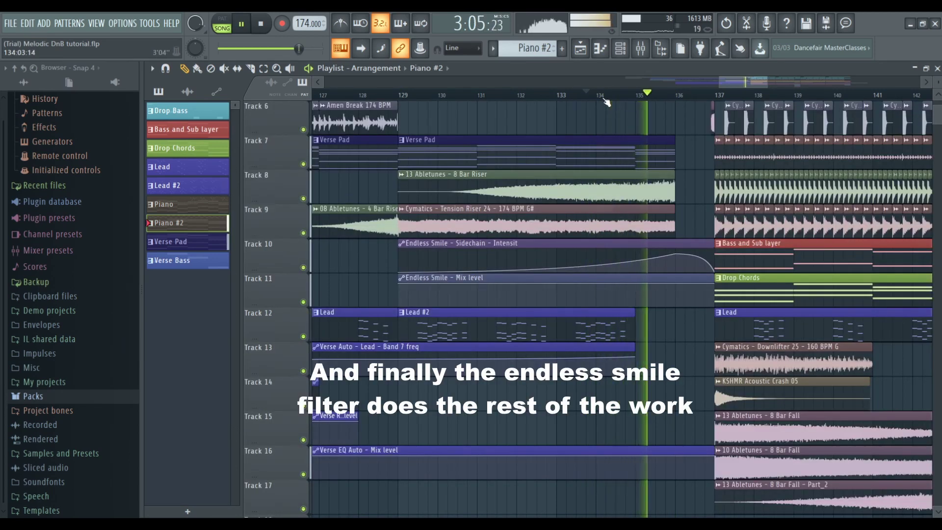
{"action": "key", "text": "space"}
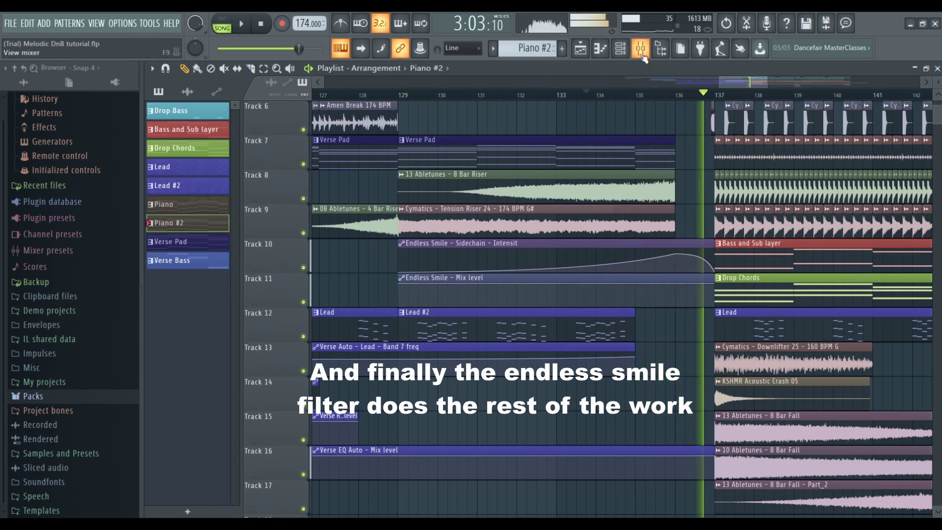
{"action": "left_click", "coordinate": [641, 53]}
{"action": "key", "text": "space"}
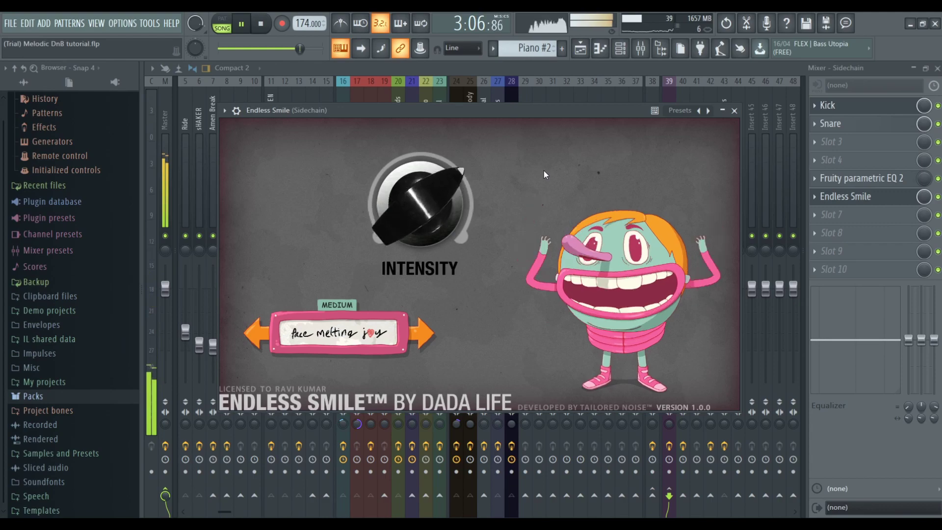
{"action": "key", "text": "space"}
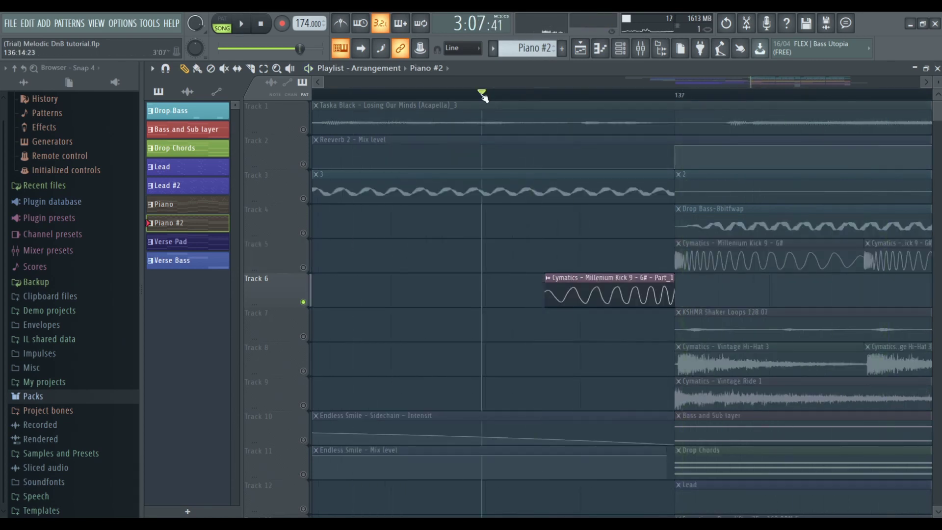
Audition the reversed kick on Track 6 leading into bar 137, alone and with the Track 5 kick unmuted
{"action": "key", "text": "space"}
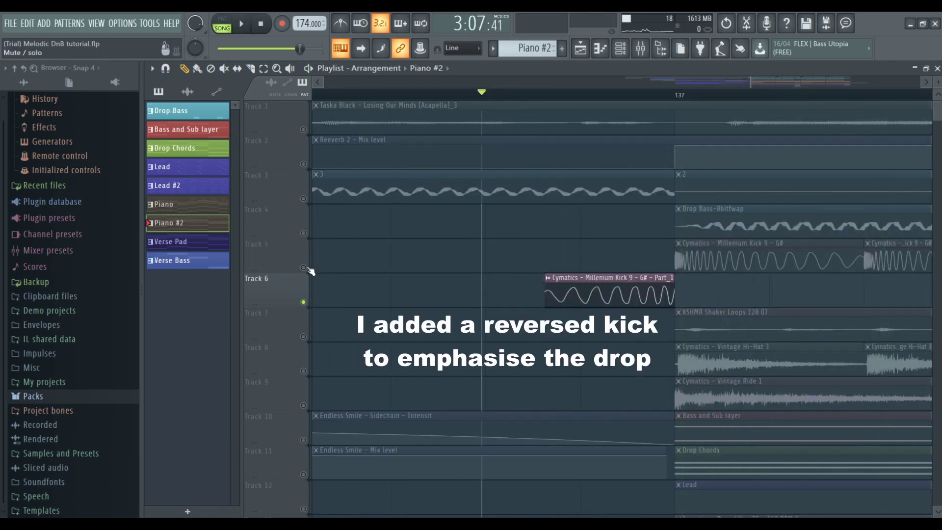
{"action": "left_click", "coordinate": [304, 268]}
{"action": "key", "text": "space"}
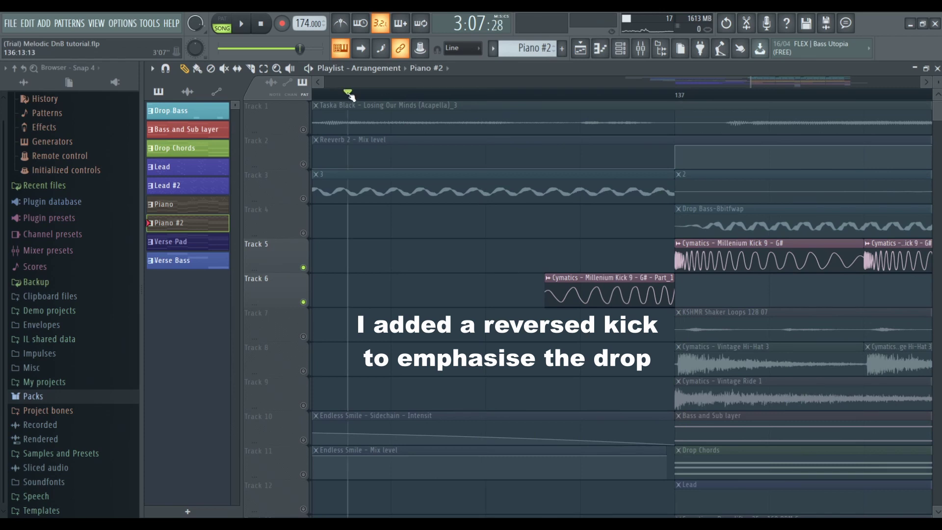
{"action": "key", "text": "space"}
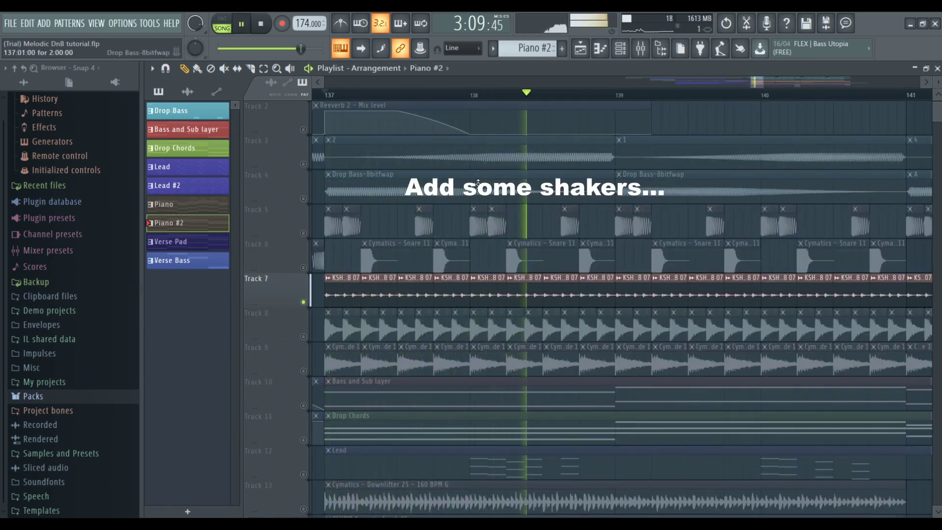
Audition the drop drums from bar 137, unmuting the Track 6 snare alongside the kick, shaker, hi-hat and ride
{"action": "key", "text": "space"}
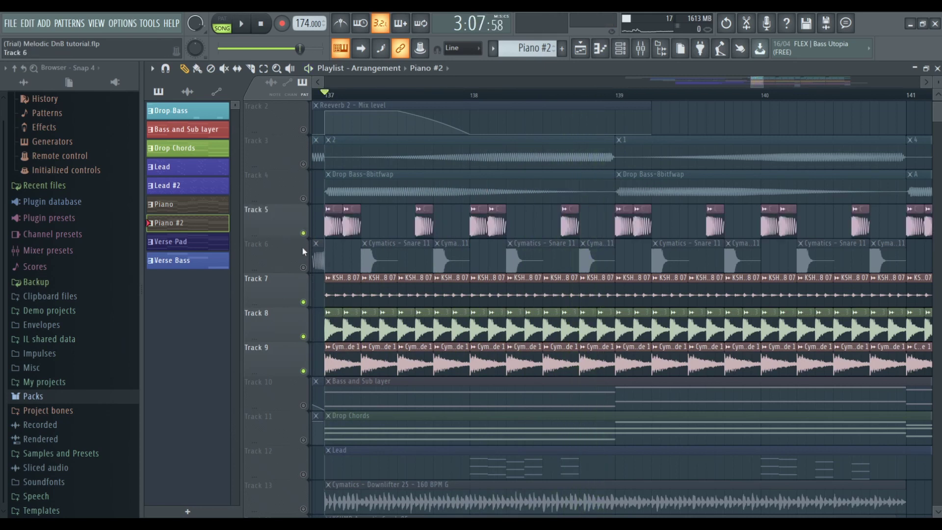
{"action": "left_click", "coordinate": [303, 268]}
{"action": "key", "text": "space"}
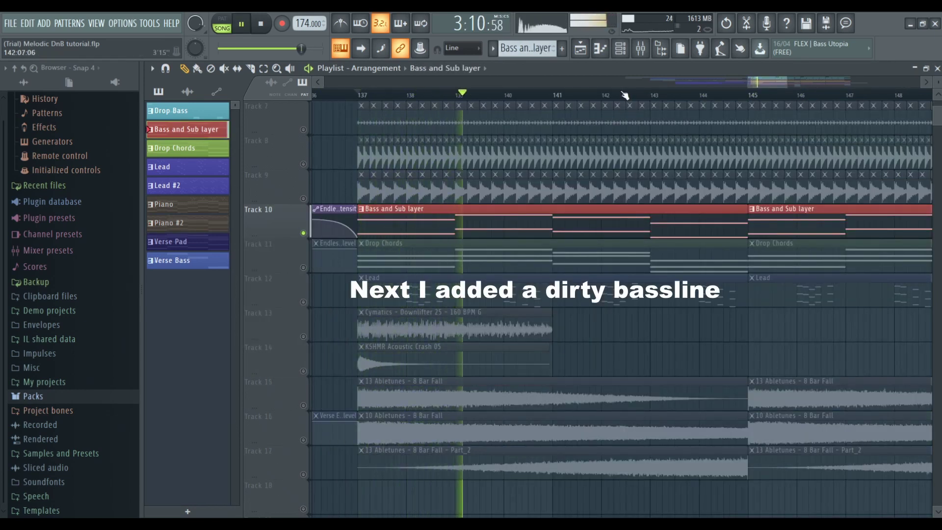
Examine the Bass and Sub layer's channels and the Drop Chords pattern, opening the chords' piano roll and Sylenth1 instrument during playback
{"action": "left_click", "coordinate": [621, 48]}
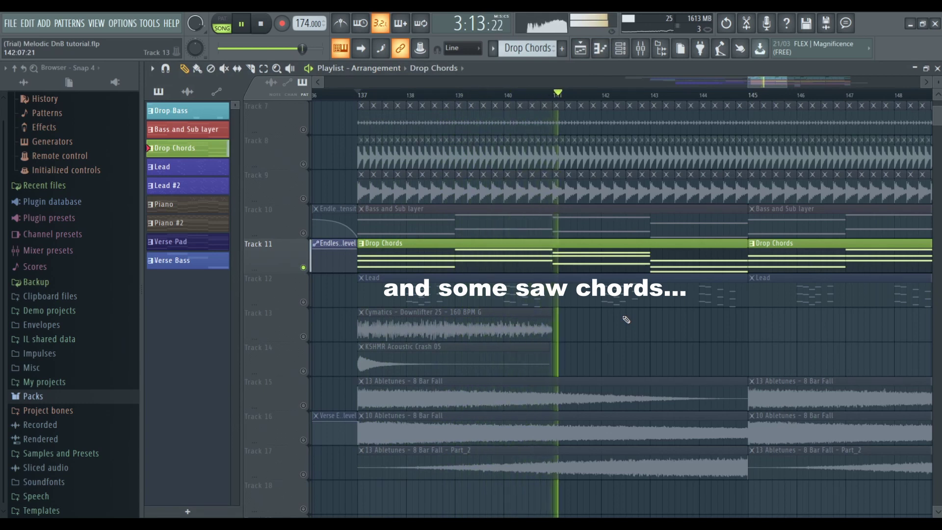
{"action": "key", "text": "F6"}
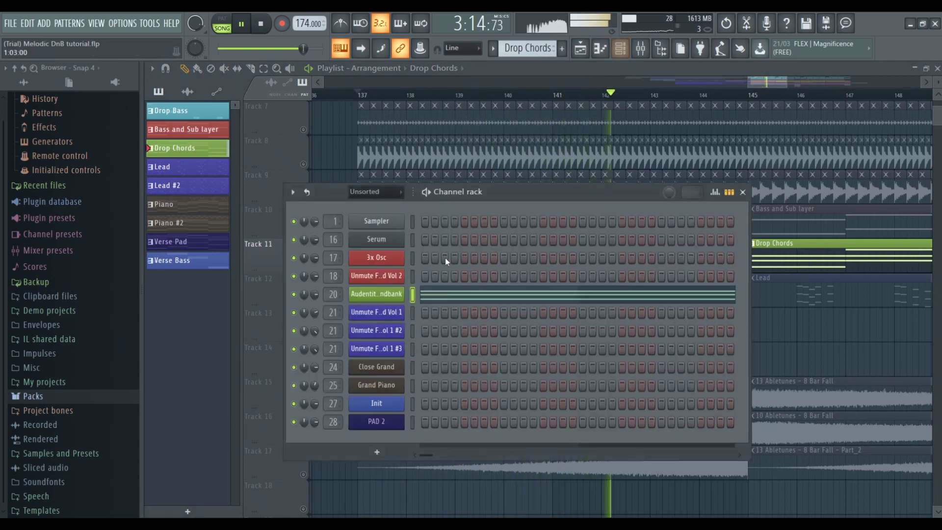
{"action": "left_click", "coordinate": [446, 301]}
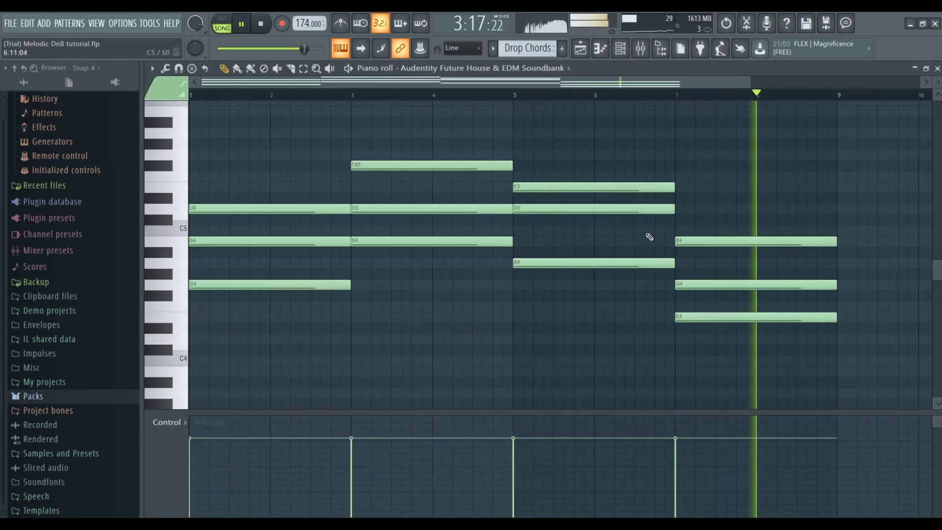
{"action": "key", "text": "space"}
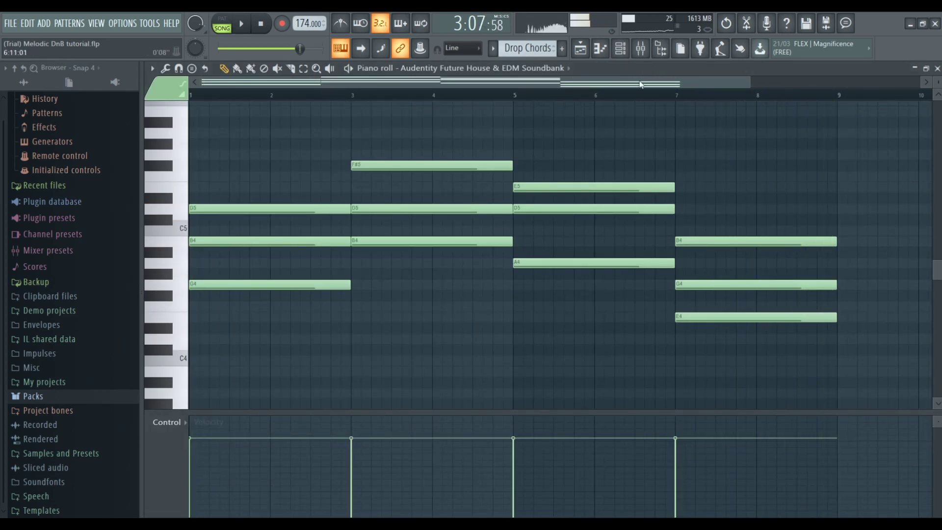
{"action": "key", "text": "F6"}
{"action": "left_click", "coordinate": [403, 294]}
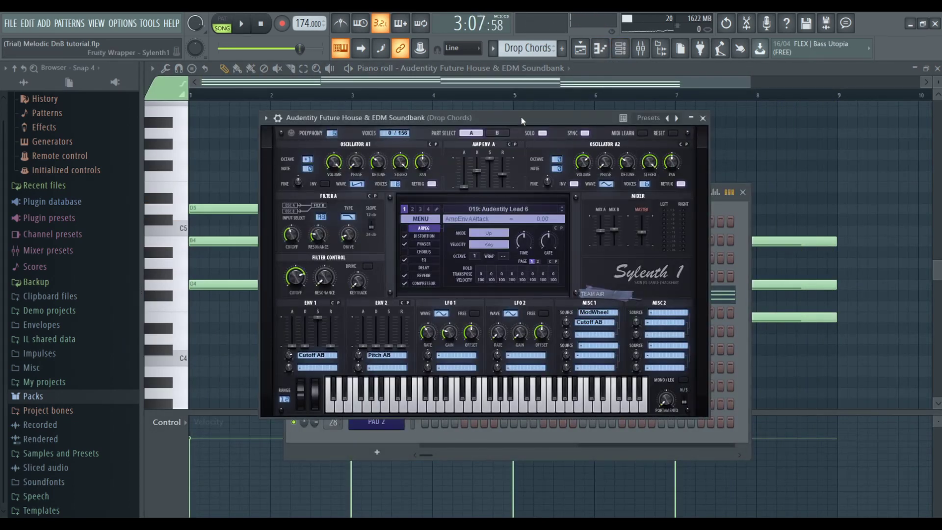
{"action": "key", "text": "space"}
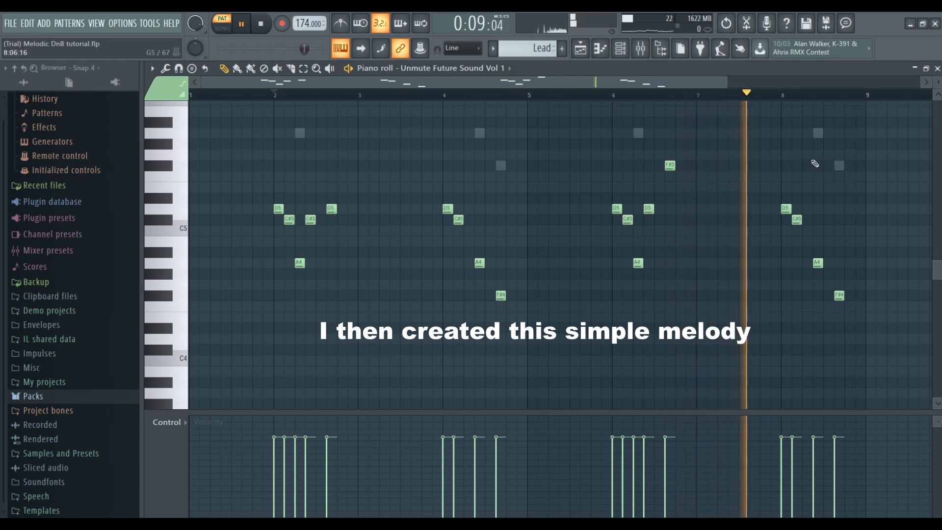
Audition the Lead pattern with its three layered Unmute Future Sound channels, and the closing melody of the Lead #2 pattern
{"action": "key", "text": "space"}
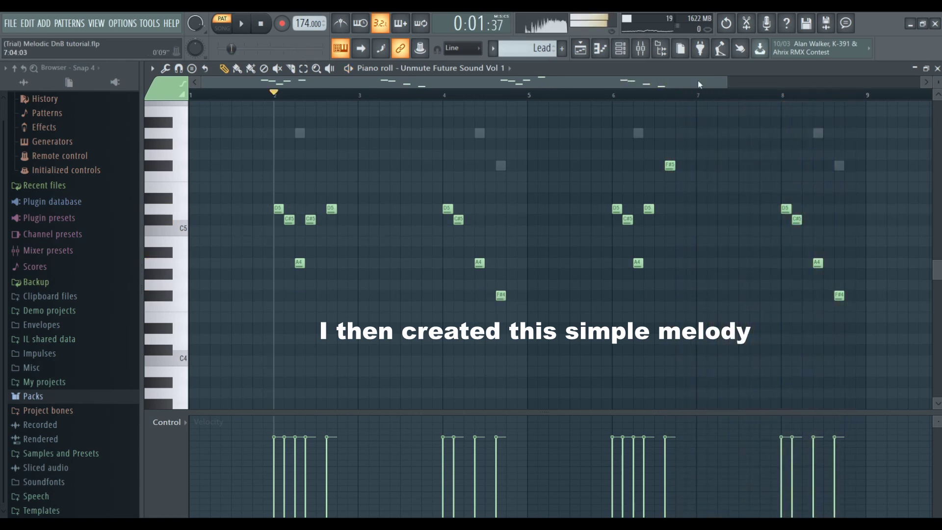
{"action": "left_click", "coordinate": [621, 50]}
{"action": "left_click_drag", "start_coordinate": [492, 193], "coordinate": [479, 158]}
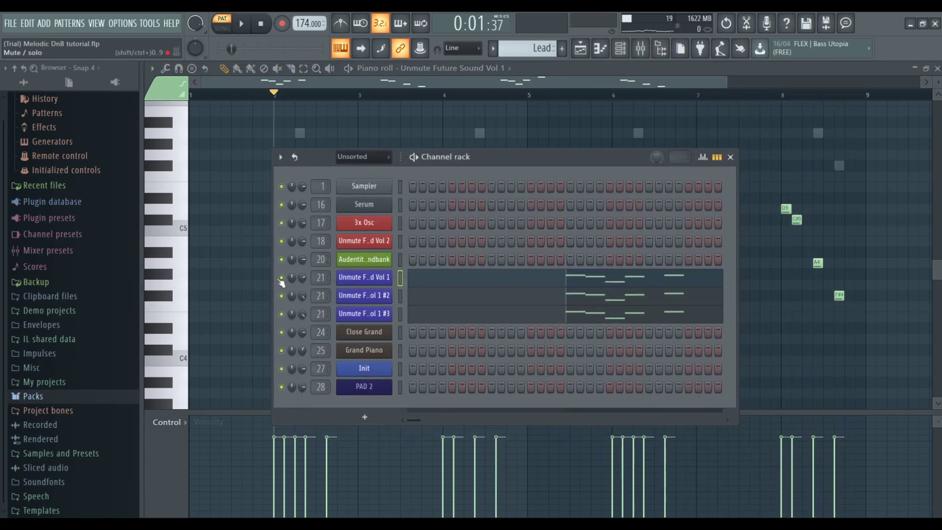
{"action": "key", "text": "space"}
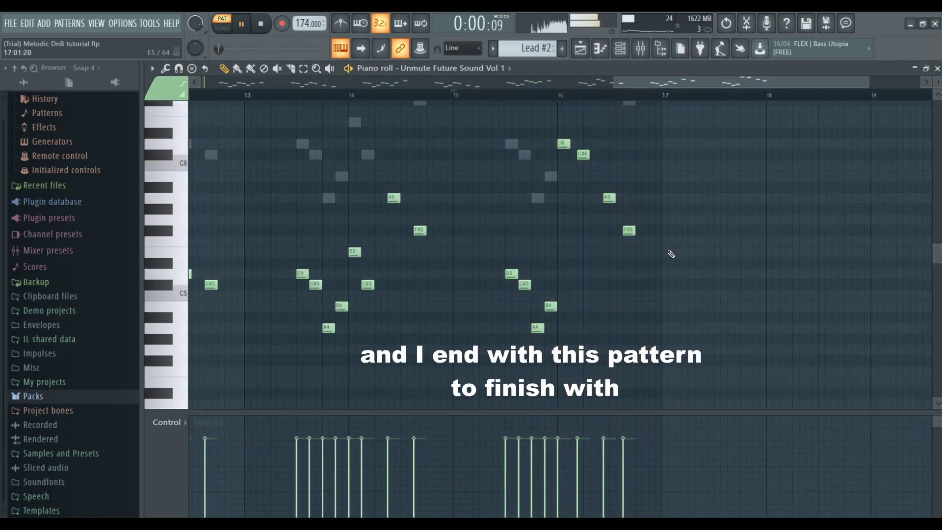
{"action": "key", "text": "space"}
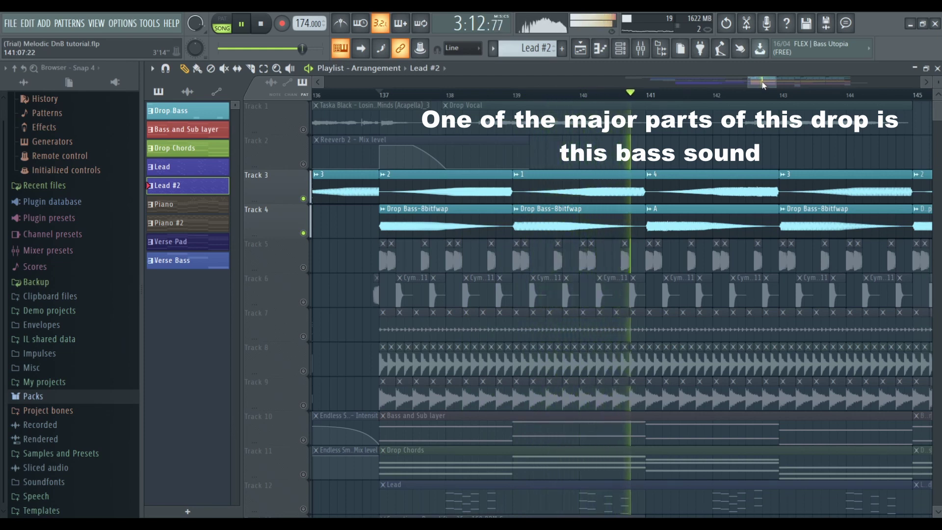
Audition the Drop Bass pattern in Serum and its bounced audio clips on Track 4, and solo the reversed clips on Track 3
{"action": "left_click_drag", "start_coordinate": [764, 84], "coordinate": [773, 82]}
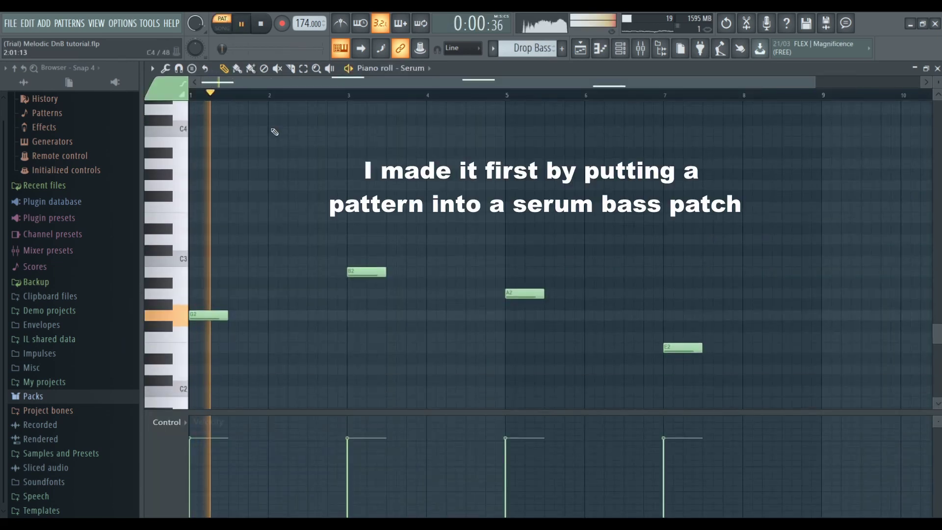
{"action": "scroll", "coordinate": [274, 132], "scroll_direction": "down", "scroll_amount": 3}
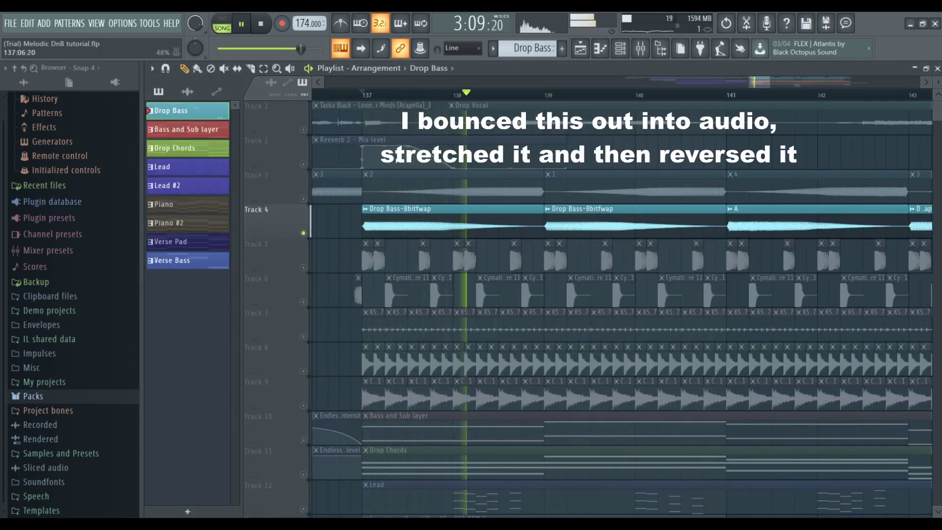
{"action": "right_click", "coordinate": [303, 200]}
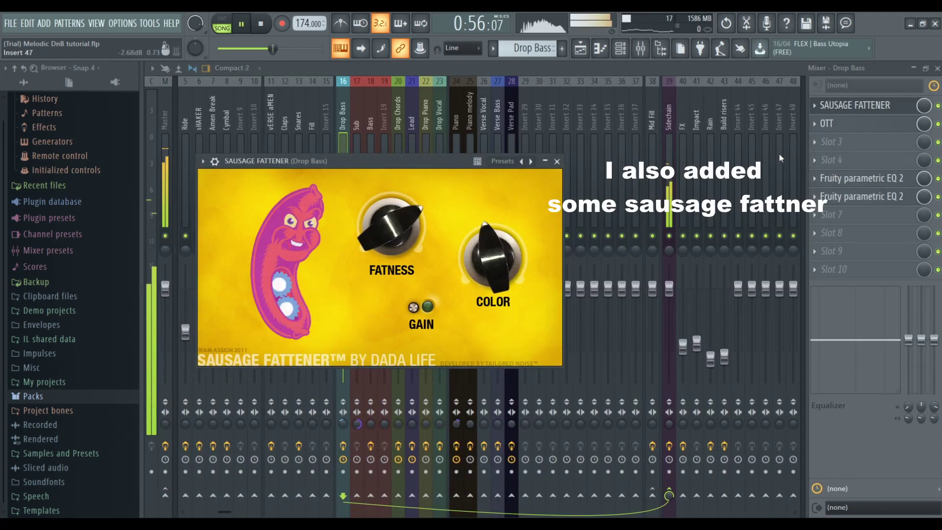
Examine the Drop Bass mixer effects, from Sausage Fattener and OTT to the two Fruity parametric EQ 2 instances
{"action": "left_click", "coordinate": [825, 124]}
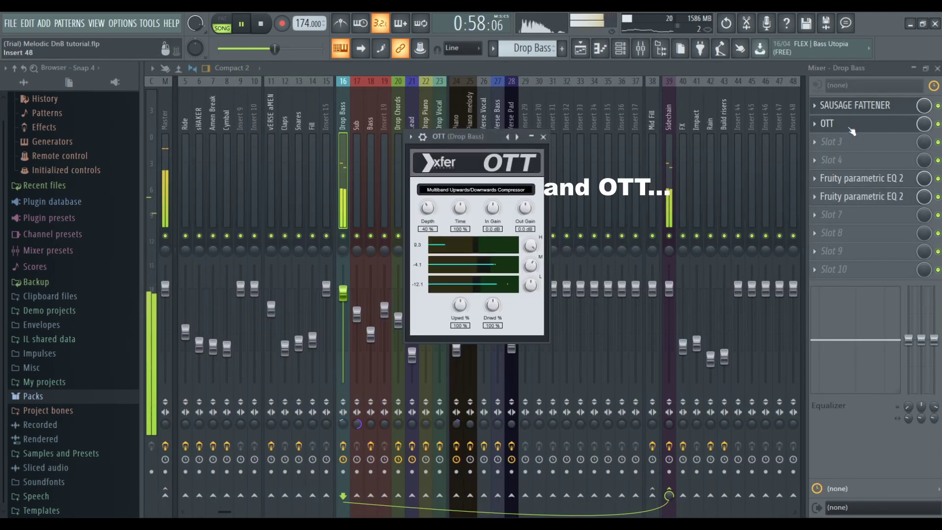
{"action": "left_click", "coordinate": [866, 184]}
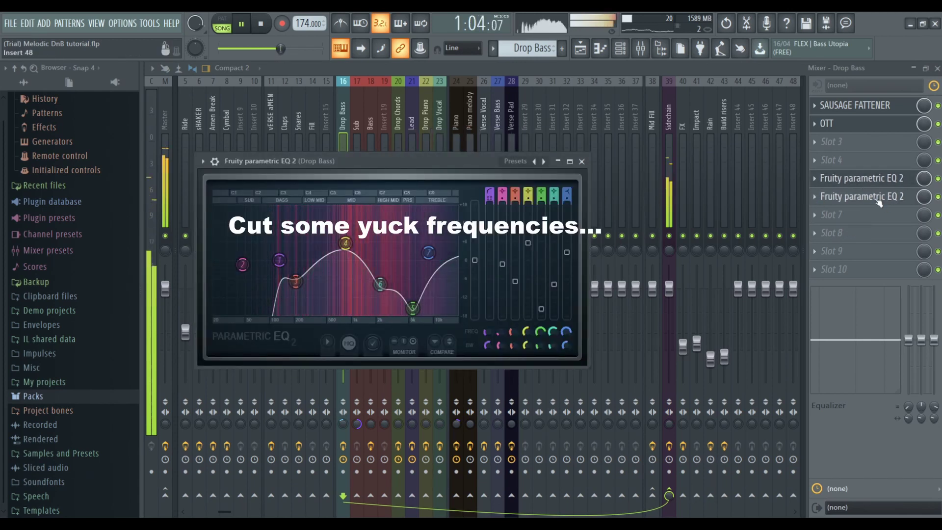
{"action": "left_click", "coordinate": [864, 196]}
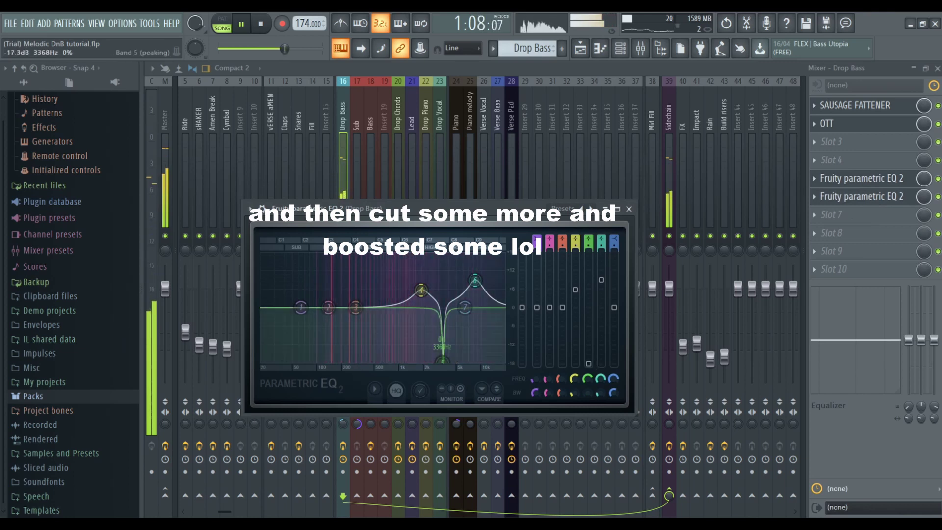
{"action": "mouse_move", "coordinate": [442, 312]}
{"action": "left_mouse_down"}
{"action": "mouse_move", "coordinate": [442, 267]}
{"action": "mouse_move", "coordinate": [442, 326]}
{"action": "left_mouse_up"}
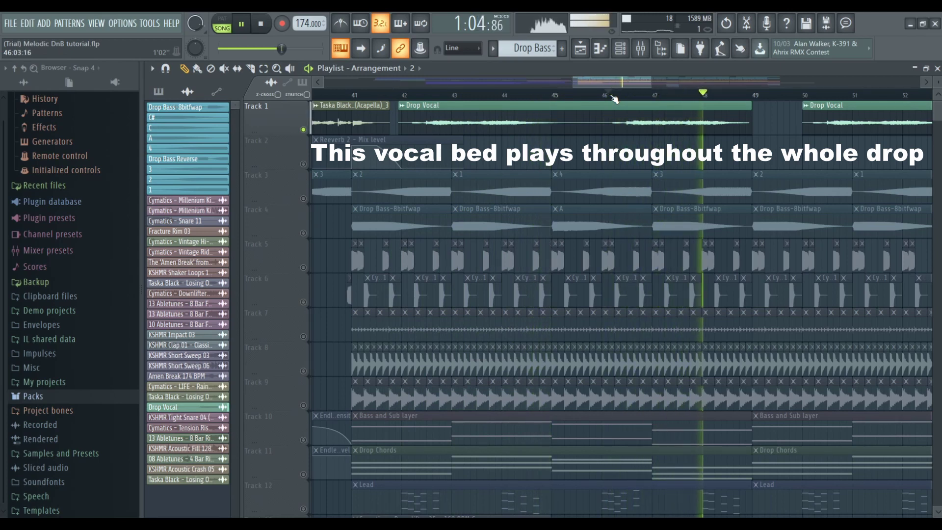
Audition the repeated Drop Vocal clips on Track 1 across the whole drop section
{"action": "scroll", "coordinate": [613, 100], "scroll_direction": "down", "scroll_amount": 2}
{"action": "scroll", "coordinate": [619, 84], "scroll_direction": "down", "scroll_amount": 5}
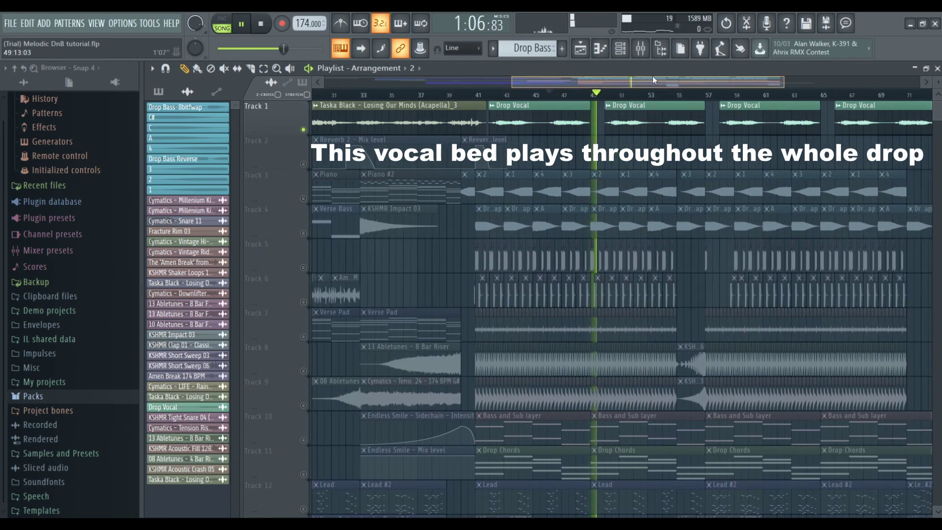
{"action": "left_click_drag", "start_coordinate": [653, 78], "coordinate": [680, 76]}
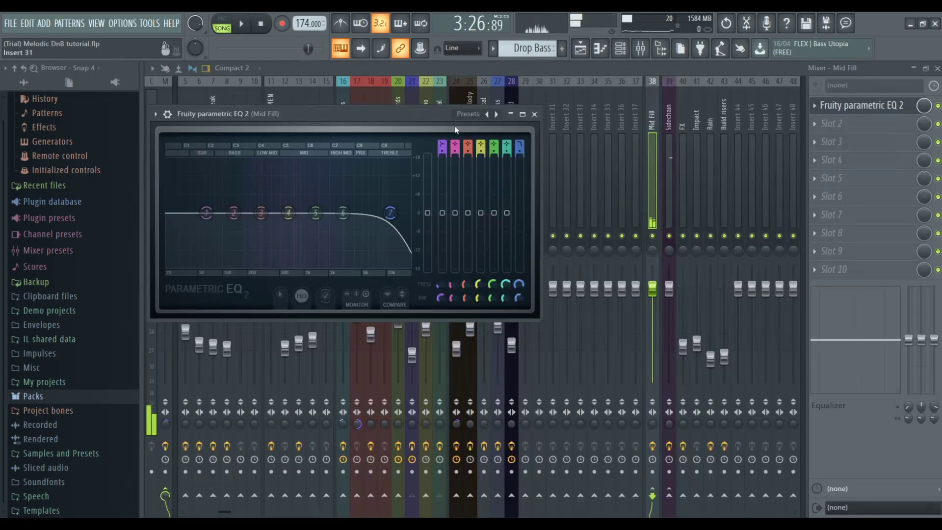
Audition the mid-drop fill from bar 151, checking the Mid Fill EQ sweep, the Amen Break and the FX layers
{"action": "key", "text": "space"}
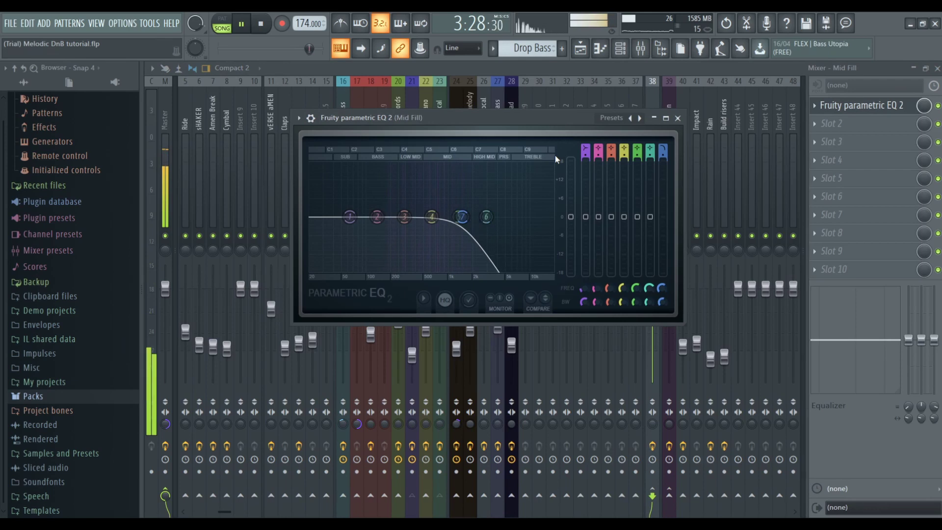
{"action": "key", "text": "space"}
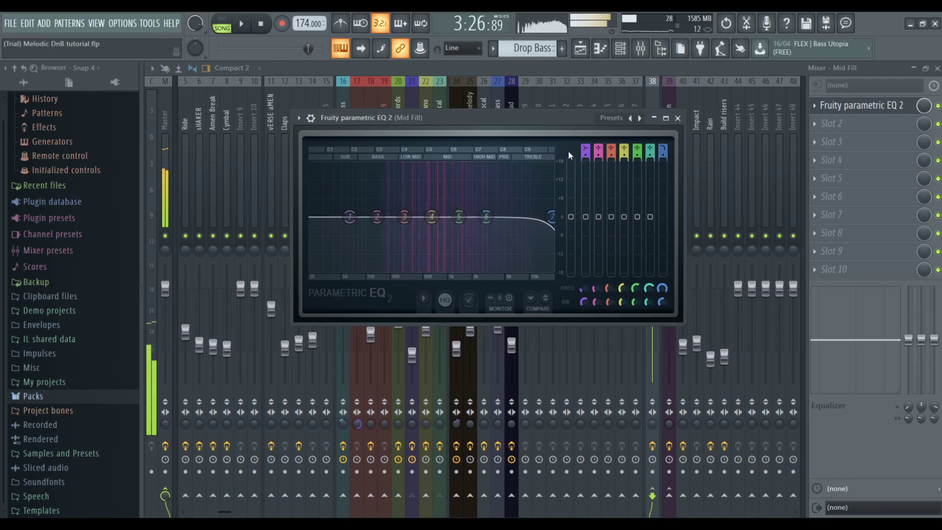
{"action": "left_click", "coordinate": [678, 117]}
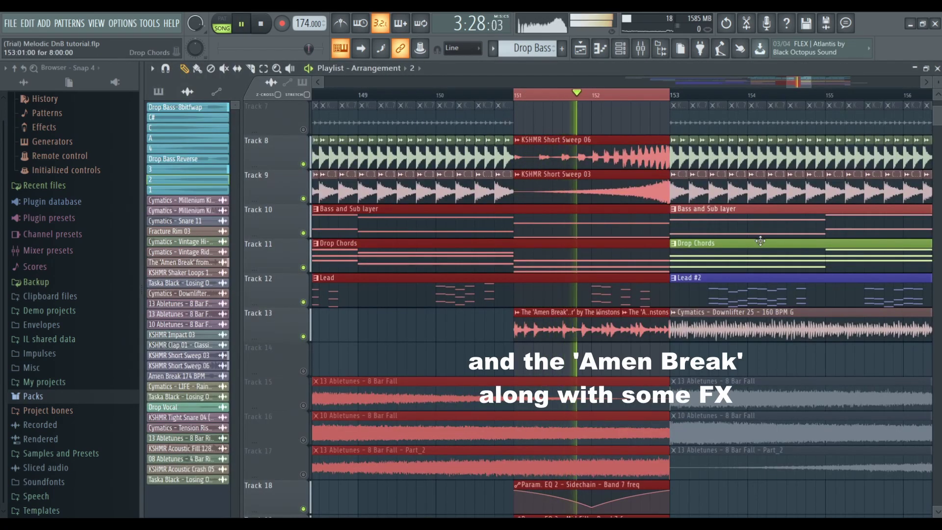
{"action": "scroll", "coordinate": [752, 246], "scroll_direction": "down", "scroll_amount": 3}
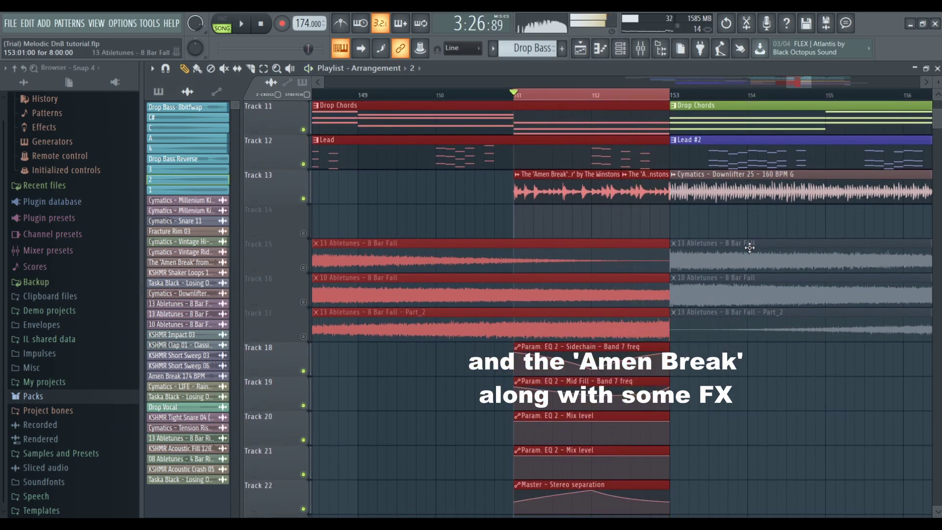
{"action": "scroll", "coordinate": [747, 248], "scroll_direction": "up", "scroll_amount": 5}
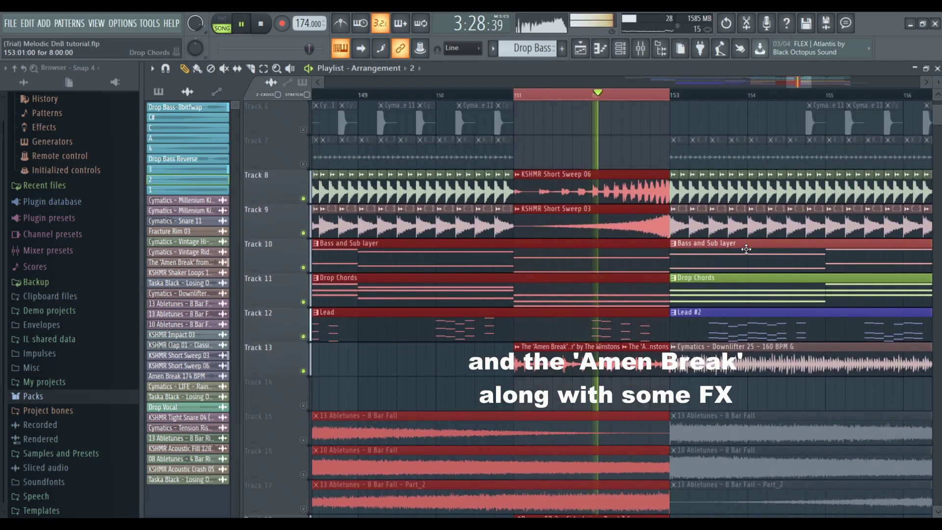
{"action": "key", "text": "space"}
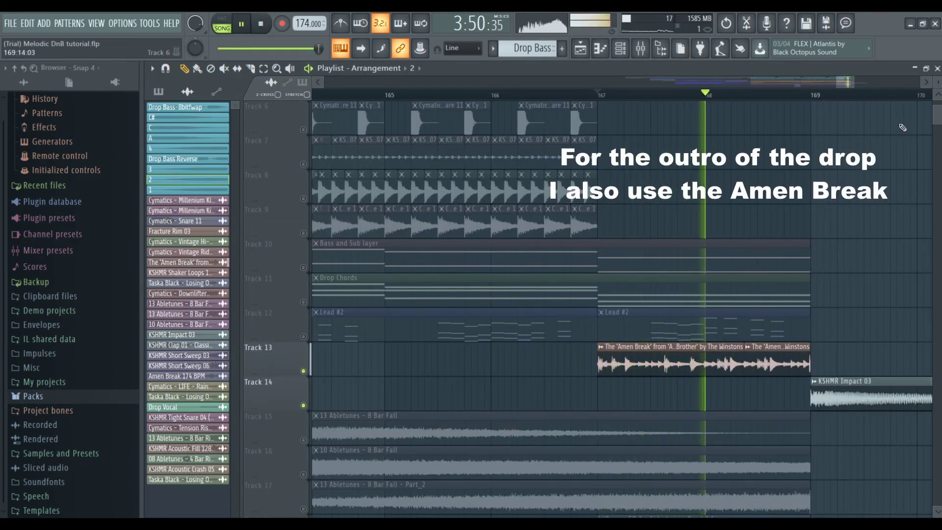
Audition the drop's outro with the Amen Break and KSHMR Impact 03, and play the full arrangement from the start
{"action": "left_click", "coordinate": [925, 84]}
{"action": "left_click", "coordinate": [926, 85]}
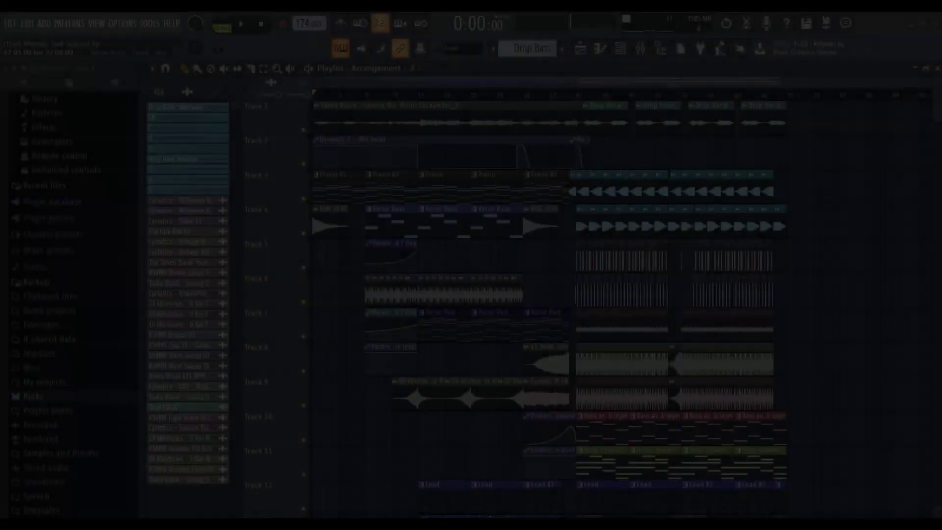
{"action": "key", "text": "space"}
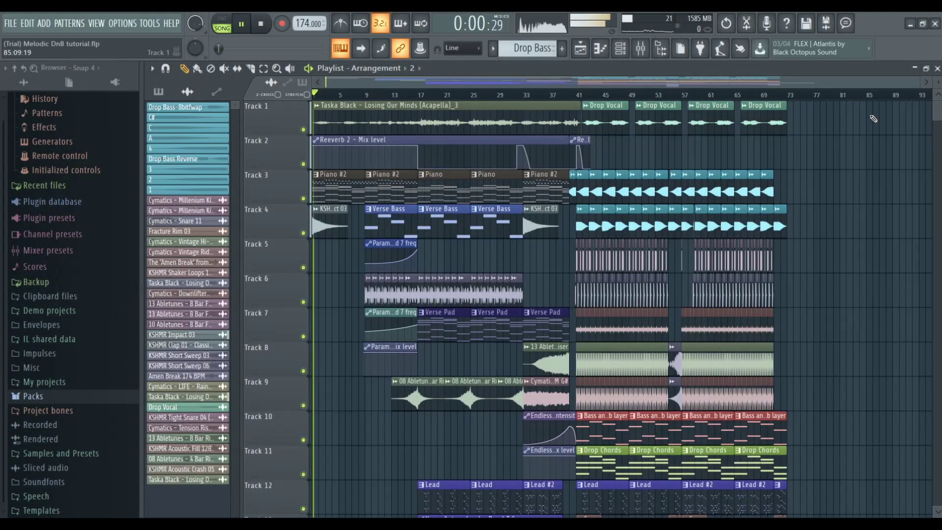